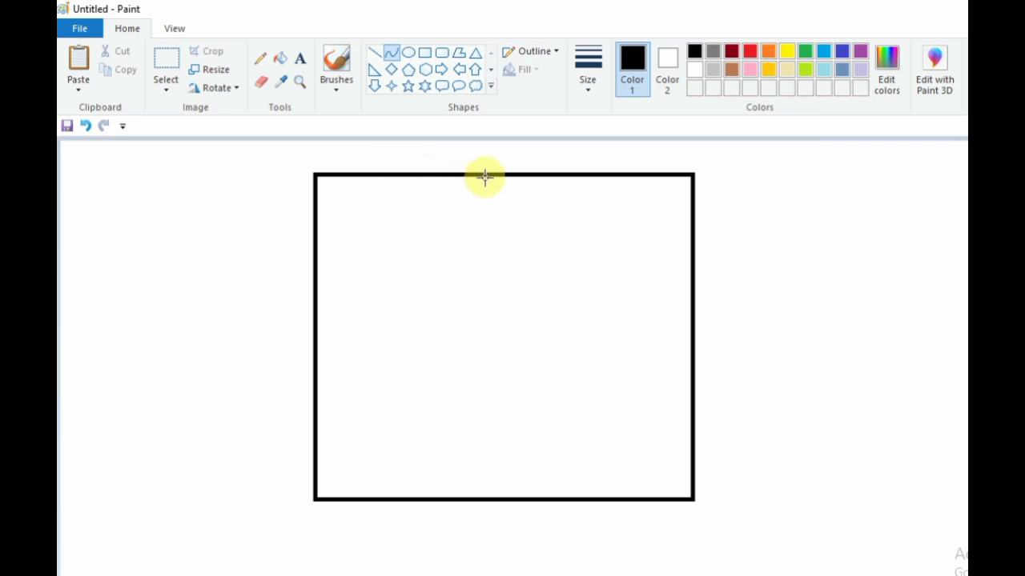
# - Draw the first hair spike as two curves hanging from the frame's top edge and meeting in a point
pyautogui.moveTo(492, 174); pyautogui.dragTo(505, 199)
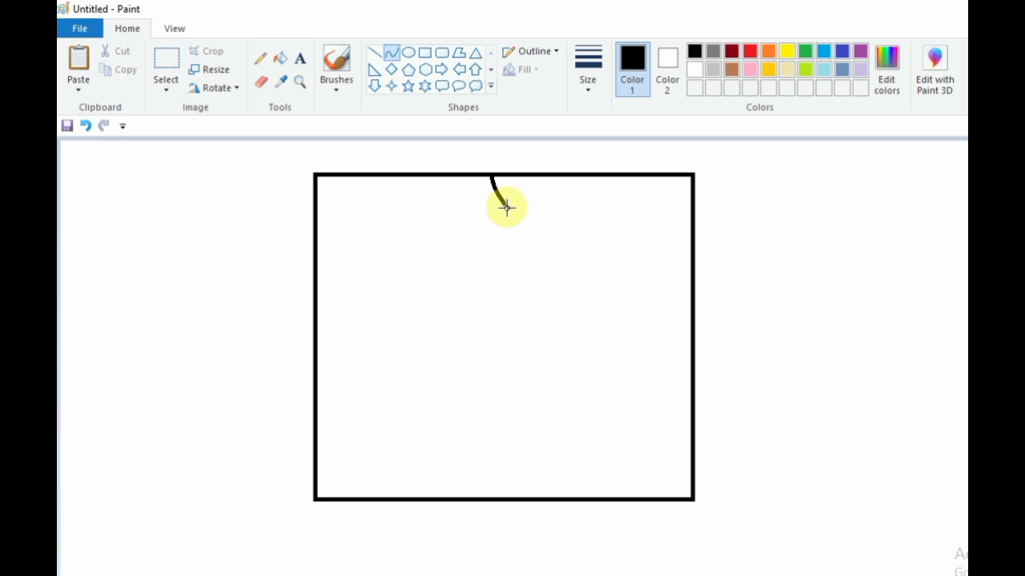
pyautogui.click(507, 208)
pyautogui.click(543, 216)
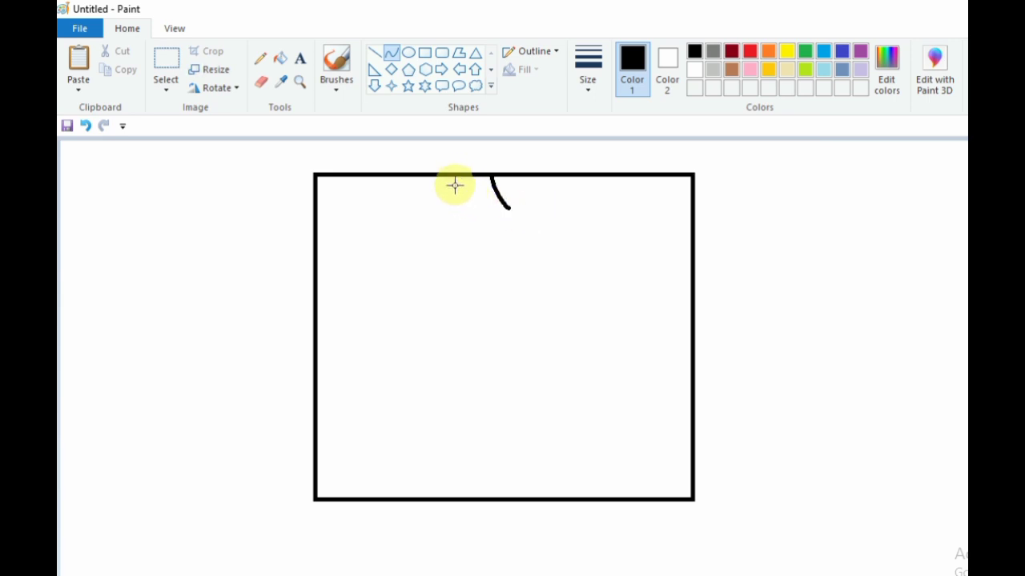
pyautogui.moveTo(454, 185); pyautogui.dragTo(506, 210)
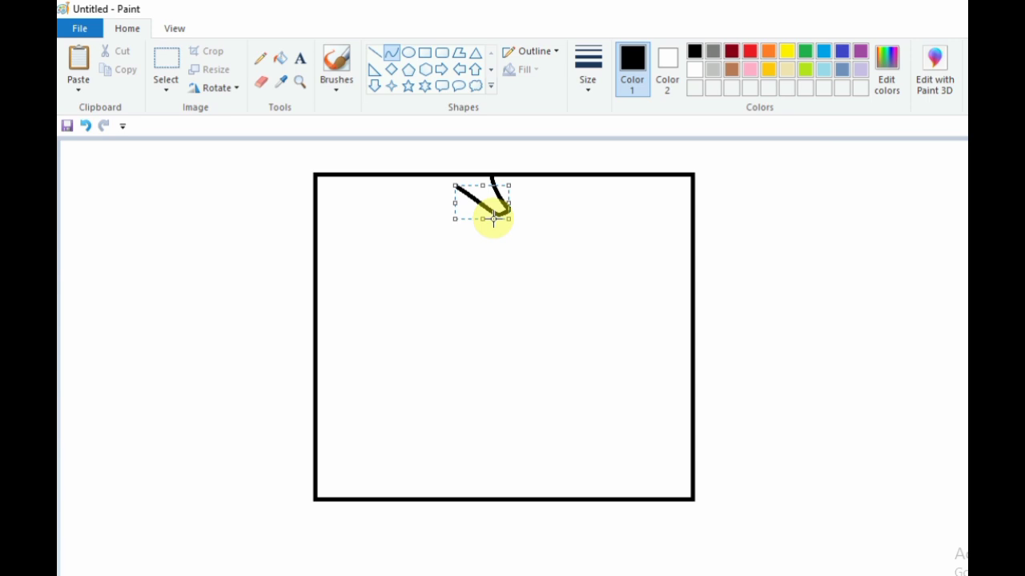
pyautogui.hotkey('ctrl', 'z')
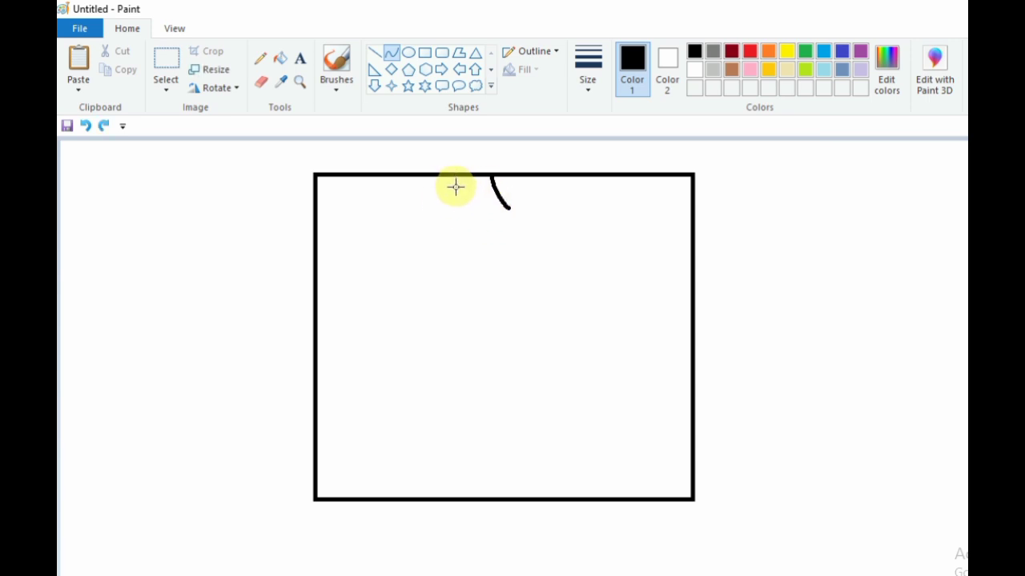
pyautogui.moveTo(424, 177); pyautogui.dragTo(494, 217)
pyautogui.click(443, 217)
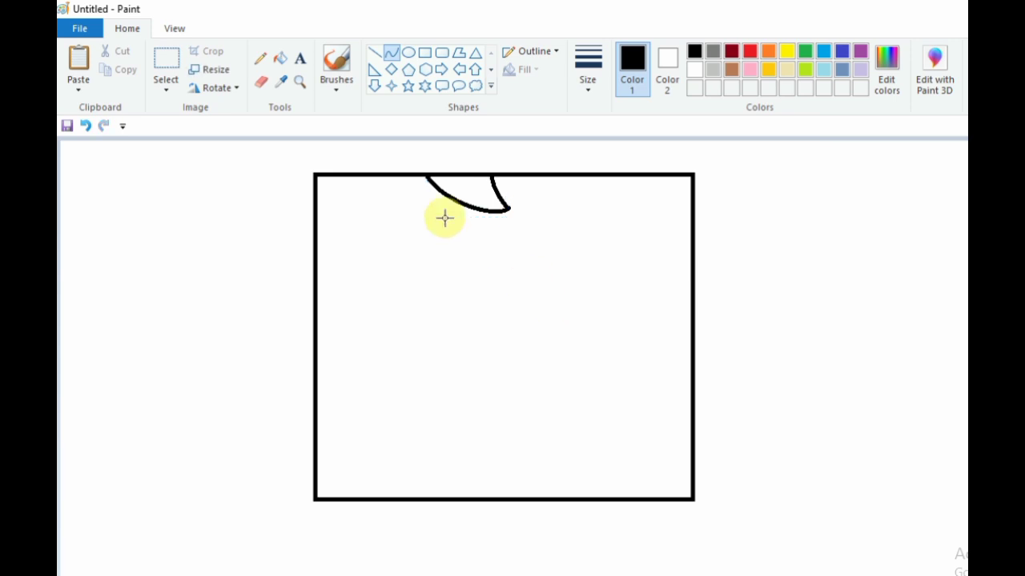
# - Draw a curved hair strand running down from the first spike's outer end, with a small pointed tuft beneath it
pyautogui.moveTo(427, 175); pyautogui.dragTo(475, 237)
pyautogui.moveTo(434, 208); pyautogui.dragTo(491, 261)
pyautogui.click(501, 265)
pyautogui.click(519, 277)
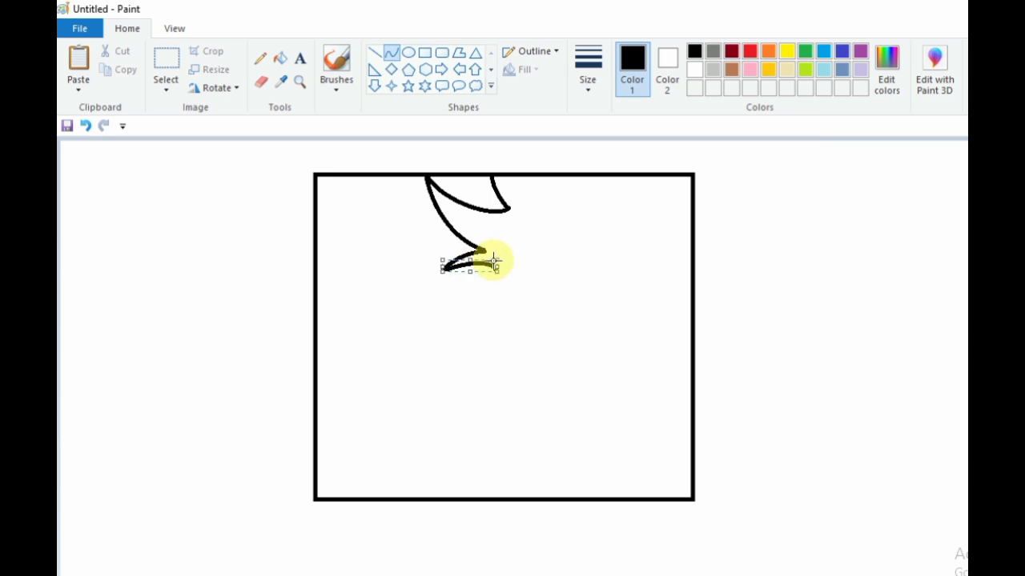
pyautogui.click(573, 263)
# - Draw a curve from the tuft down to form the side of the lowest hair spike, and erase the overshoot where they join
pyautogui.moveTo(496, 271)
pyautogui.mouseDown()
pyautogui.moveTo(462, 292)
pyautogui.moveTo(455, 312)
pyautogui.mouseUp()
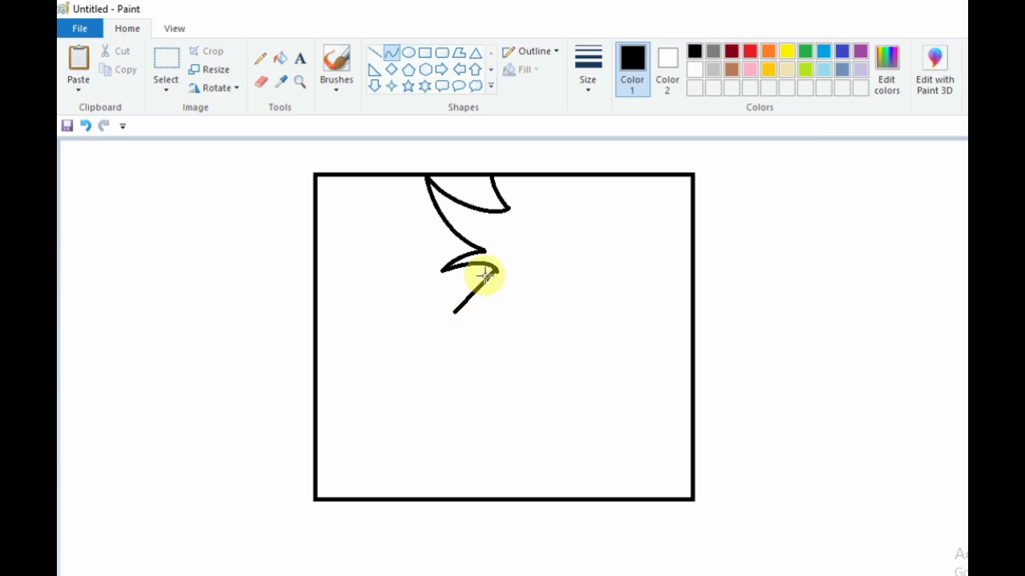
pyautogui.click(462, 291)
pyautogui.click(528, 286)
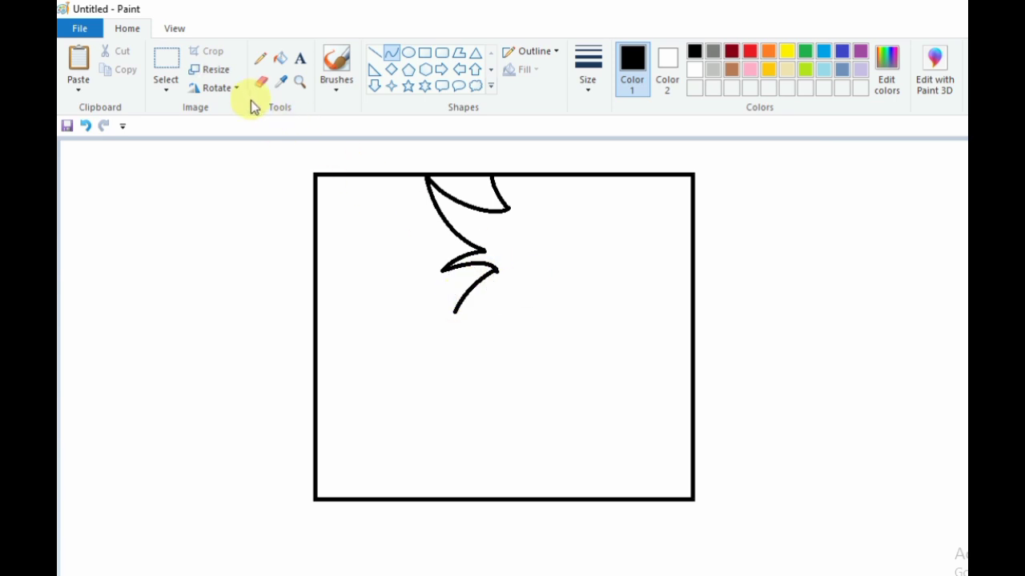
pyautogui.click(255, 83)
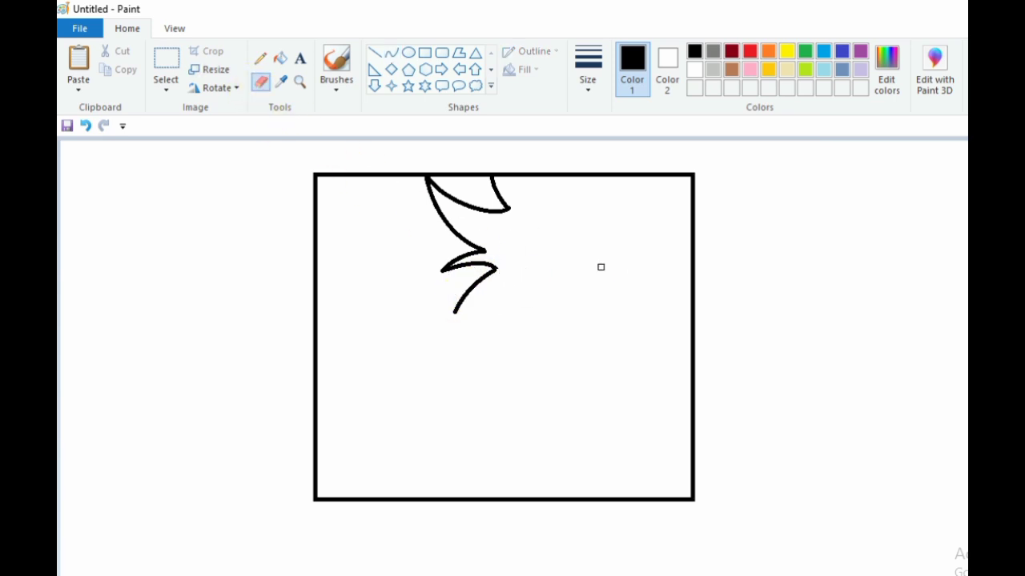
pyautogui.click(391, 53)
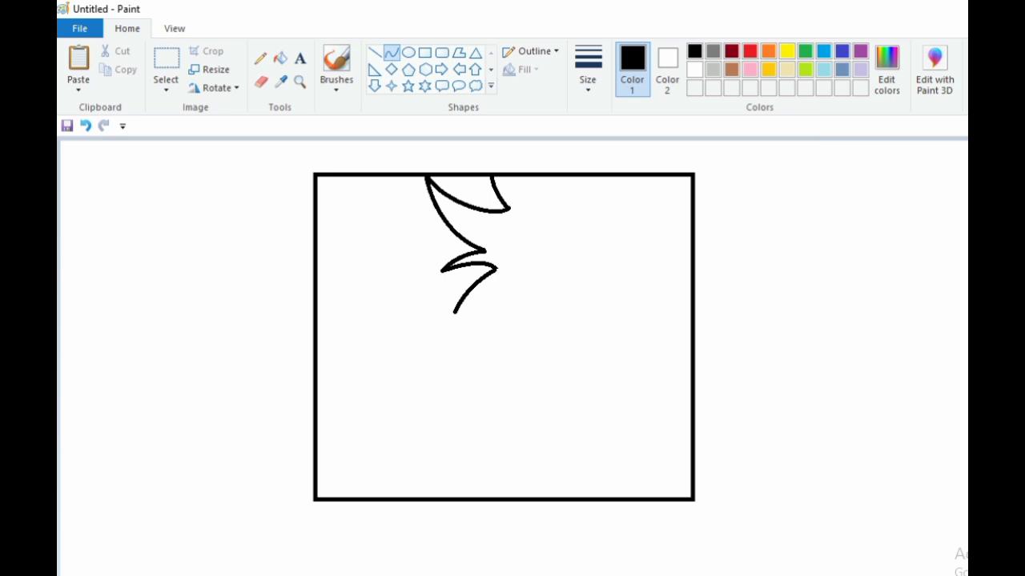
pyautogui.moveTo(357, 9)
pyautogui.mouseDown()
pyautogui.moveTo(1024, 464)
pyautogui.moveTo(465, 148)
pyautogui.moveTo(465, 205)
pyautogui.mouseUp()
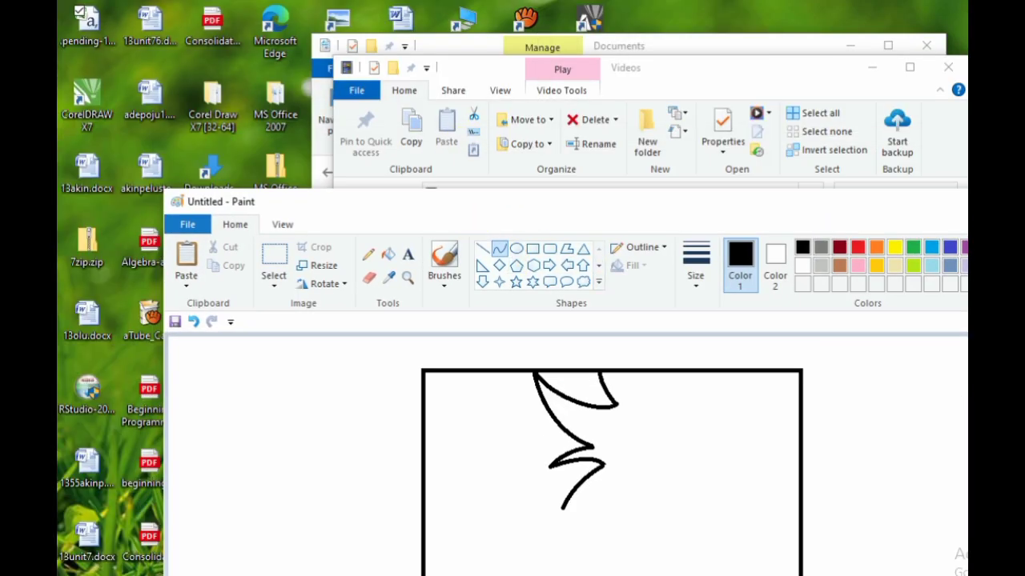
pyautogui.press('super+Up')
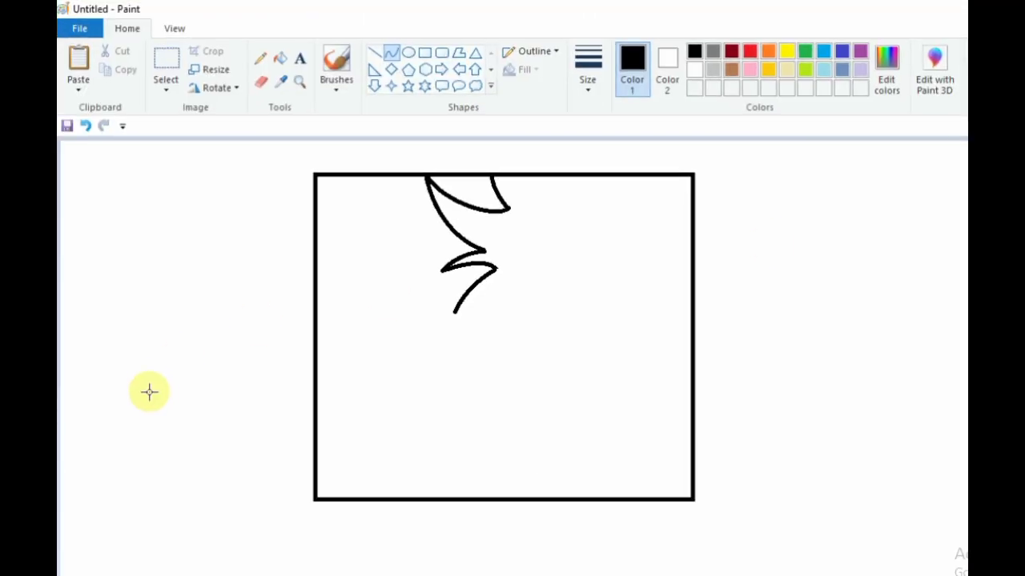
# - Draw a long upward-arching curve from the lowest hair tip to the frame's right edge as the headband's upper edge
pyautogui.moveTo(453, 312); pyautogui.dragTo(690, 286)
pyautogui.moveTo(569, 277); pyautogui.dragTo(640, 257)
pyautogui.click(635, 370)
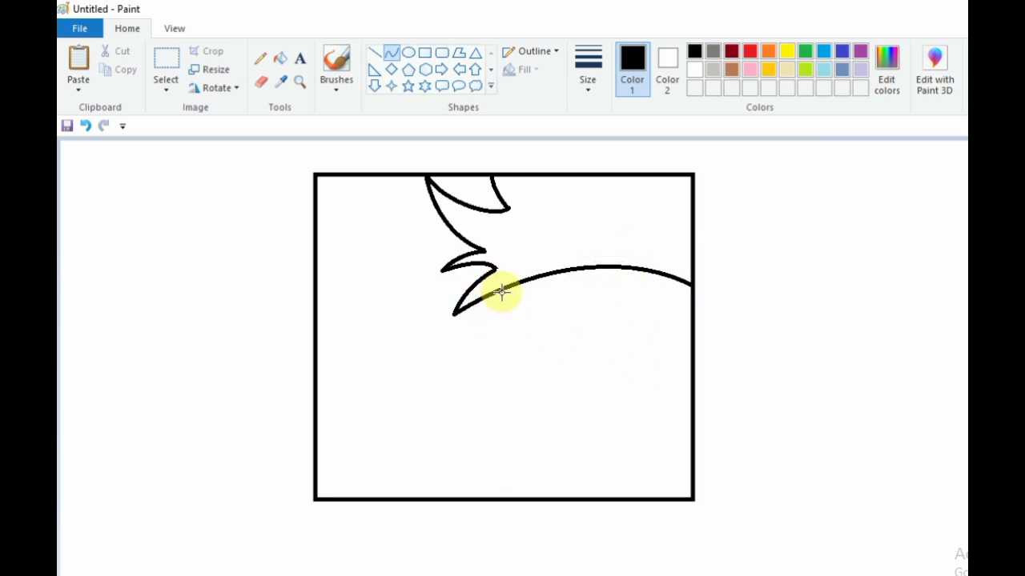
# - Draw the headband's short front edge and an arching lower edge from its end to the frame's right edge
pyautogui.moveTo(501, 292)
pyautogui.mouseDown()
pyautogui.moveTo(500, 346)
pyautogui.moveTo(493, 298)
pyautogui.mouseUp()
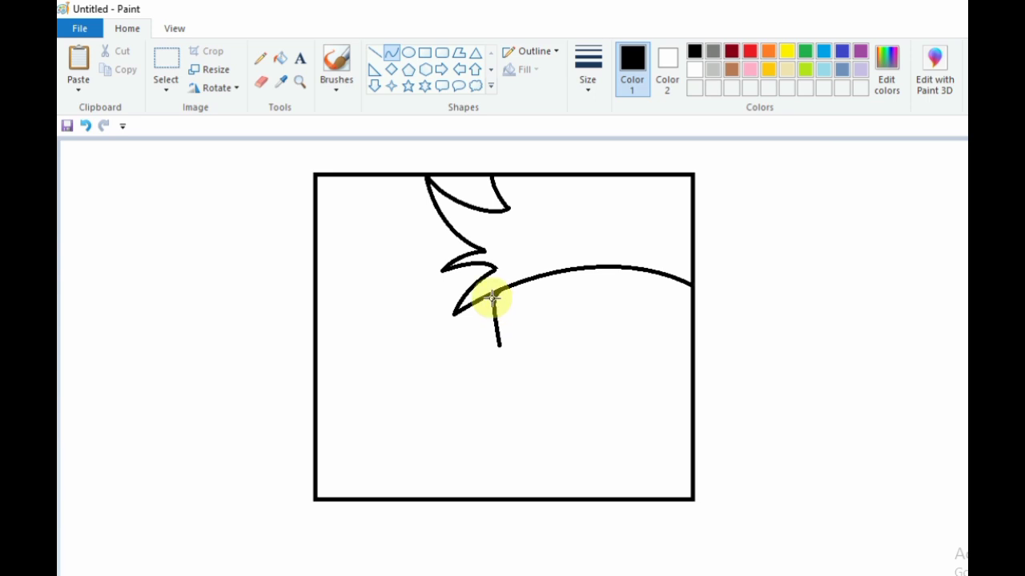
pyautogui.click(487, 294)
pyautogui.click(564, 330)
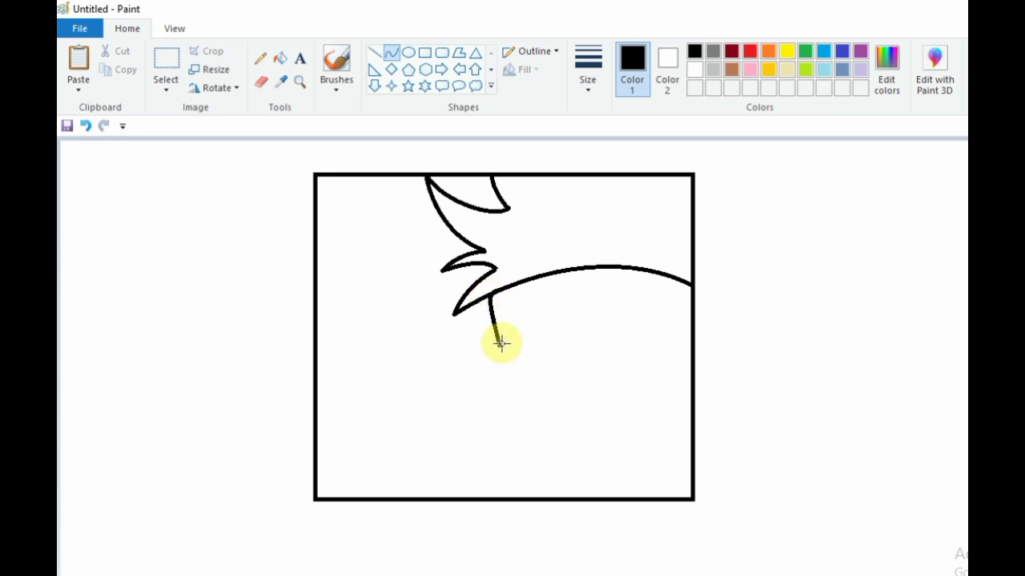
pyautogui.moveTo(499, 351)
pyautogui.mouseDown()
pyautogui.moveTo(691, 328)
pyautogui.moveTo(544, 320)
pyautogui.moveTo(547, 309)
pyautogui.moveTo(636, 307)
pyautogui.moveTo(636, 326)
pyautogui.mouseUp()
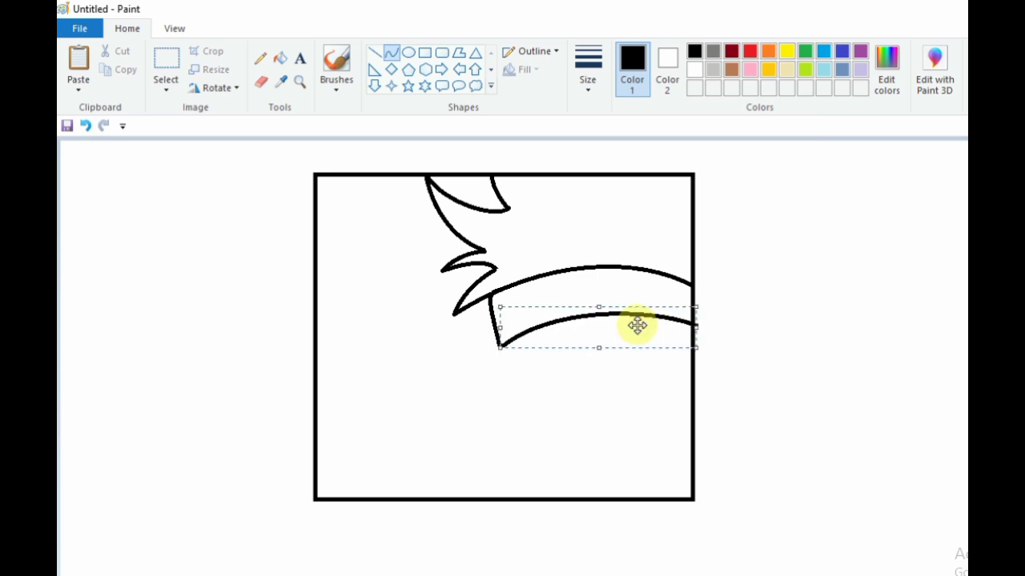
pyautogui.click(742, 321)
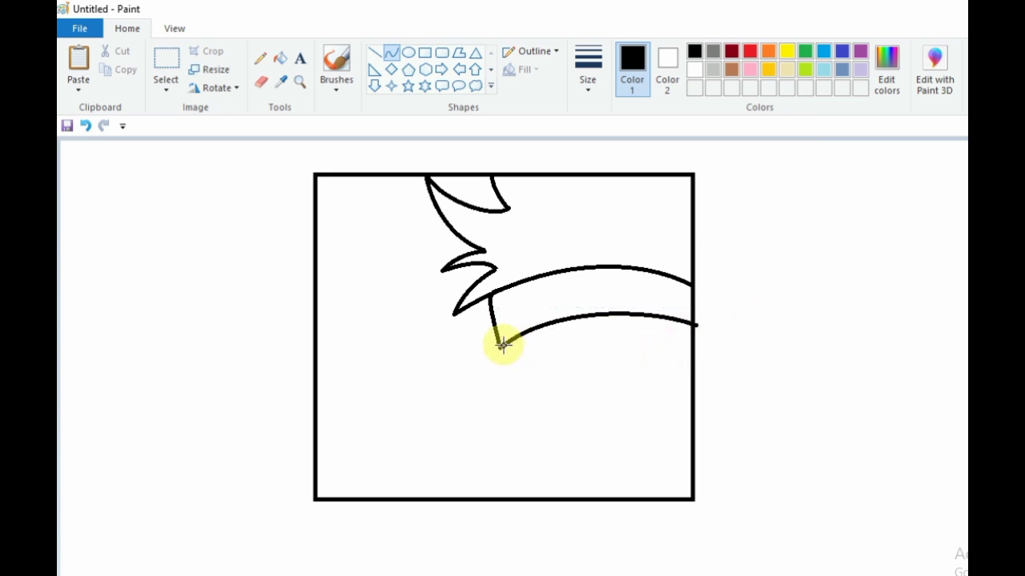
# - Draw the brow curve below the headband's front corner and continue the profile with a curved nose
pyautogui.moveTo(503, 344); pyautogui.dragTo(513, 370)
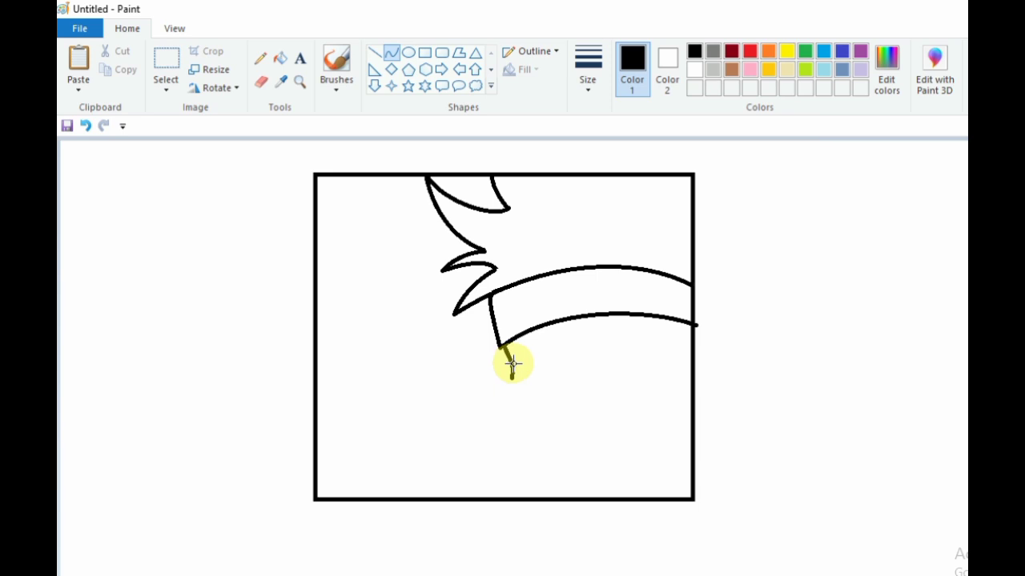
pyautogui.moveTo(510, 373); pyautogui.dragTo(599, 389)
pyautogui.hotkey('ctrl', 'z')
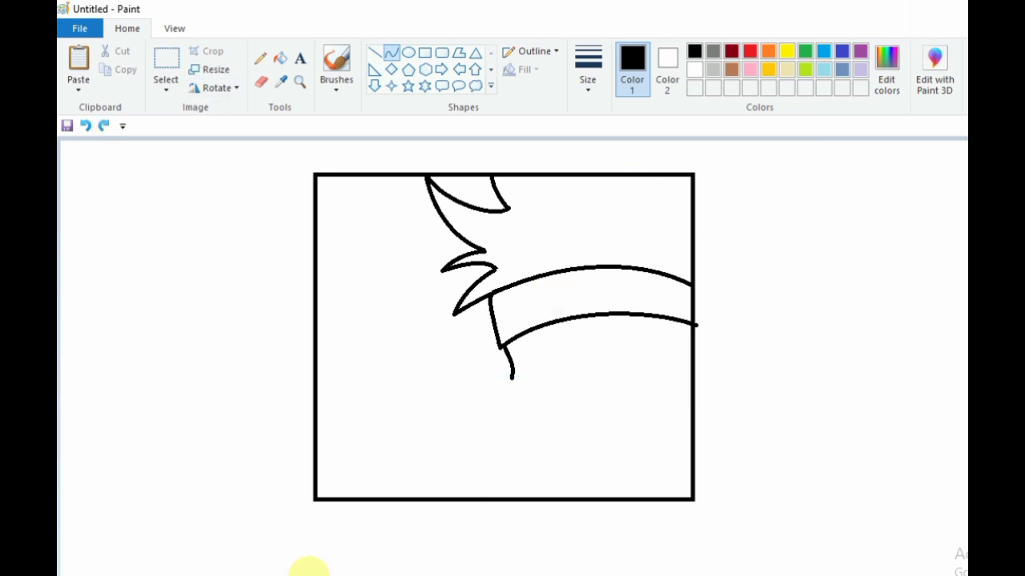
pyautogui.moveTo(514, 379)
pyautogui.mouseDown()
pyautogui.moveTo(503, 395)
pyautogui.moveTo(524, 408)
pyautogui.moveTo(471, 407)
pyautogui.moveTo(490, 412)
pyautogui.mouseUp()
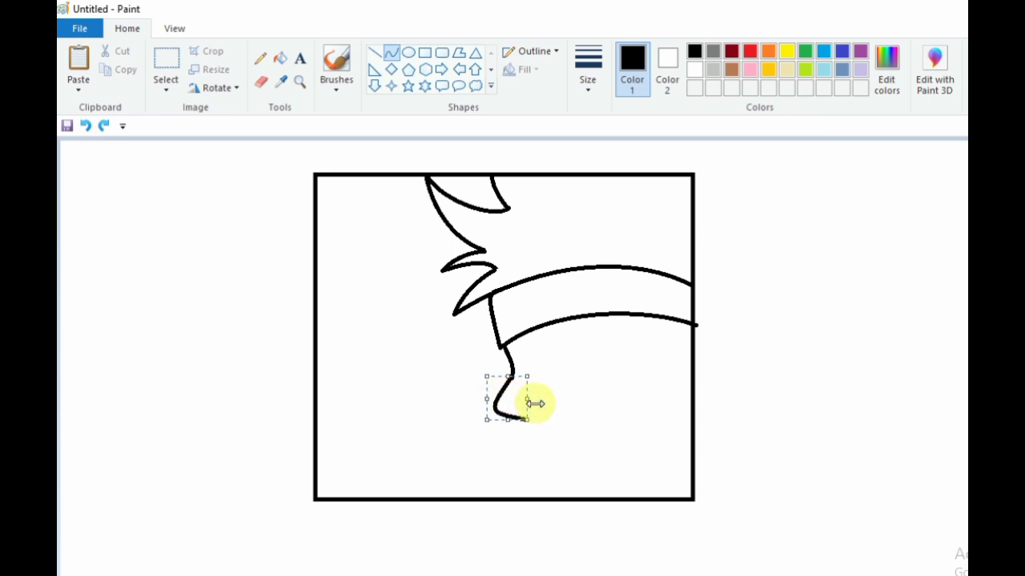
# - Draw a short lip curve under the nose, and erase most of the frame's bottom edge
pyautogui.moveTo(524, 418)
pyautogui.mouseDown()
pyautogui.moveTo(542, 436)
pyautogui.moveTo(524, 429)
pyautogui.moveTo(537, 447)
pyautogui.moveTo(598, 458)
pyautogui.moveTo(690, 443)
pyautogui.moveTo(688, 460)
pyautogui.moveTo(560, 489)
pyautogui.moveTo(567, 525)
pyautogui.mouseUp()
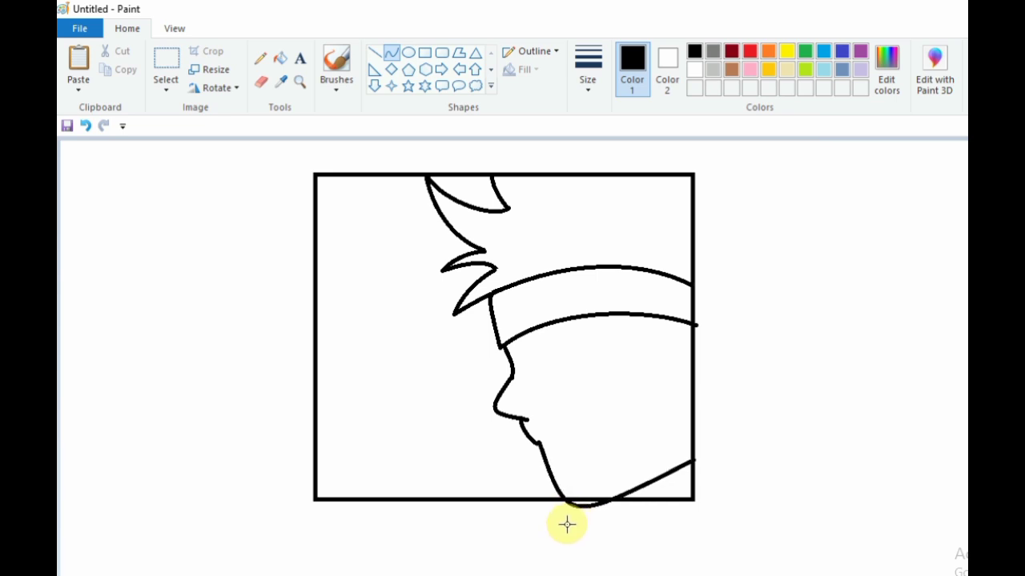
pyautogui.hotkey('ctrl', 'z')
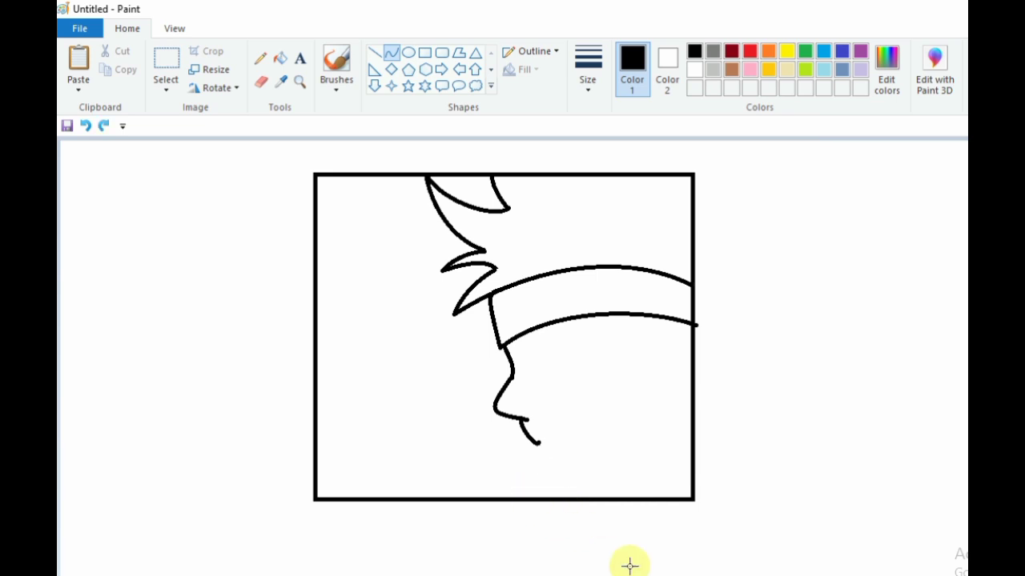
pyautogui.click(261, 81)
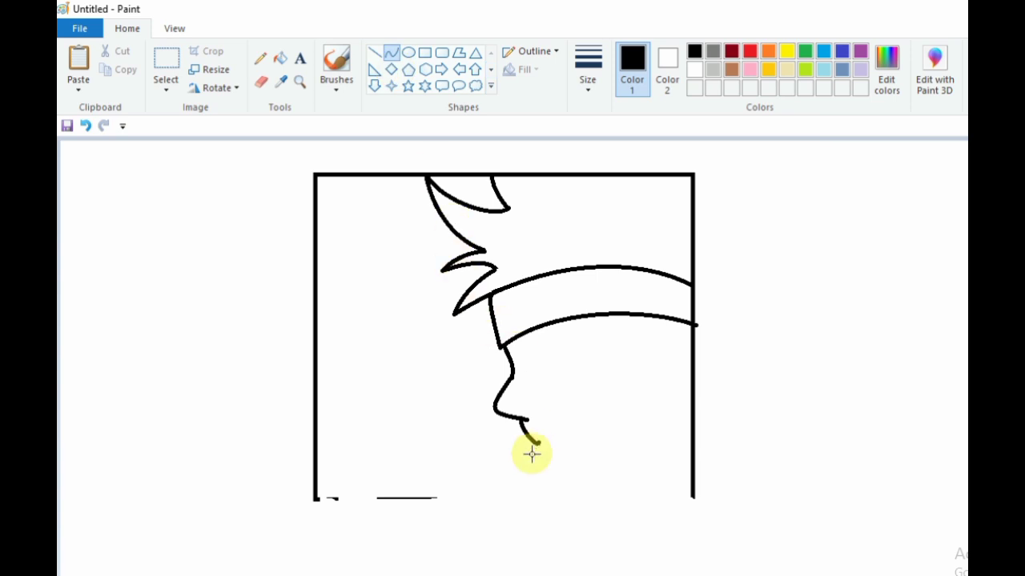
# - Draw the chin and jaw as one curve from the lip to the frame's right edge, and erase its overlap with the mouth
pyautogui.moveTo(537, 443)
pyautogui.mouseDown()
pyautogui.moveTo(659, 463)
pyautogui.moveTo(693, 485)
pyautogui.mouseUp()
pyautogui.moveTo(590, 485); pyautogui.dragTo(612, 538)
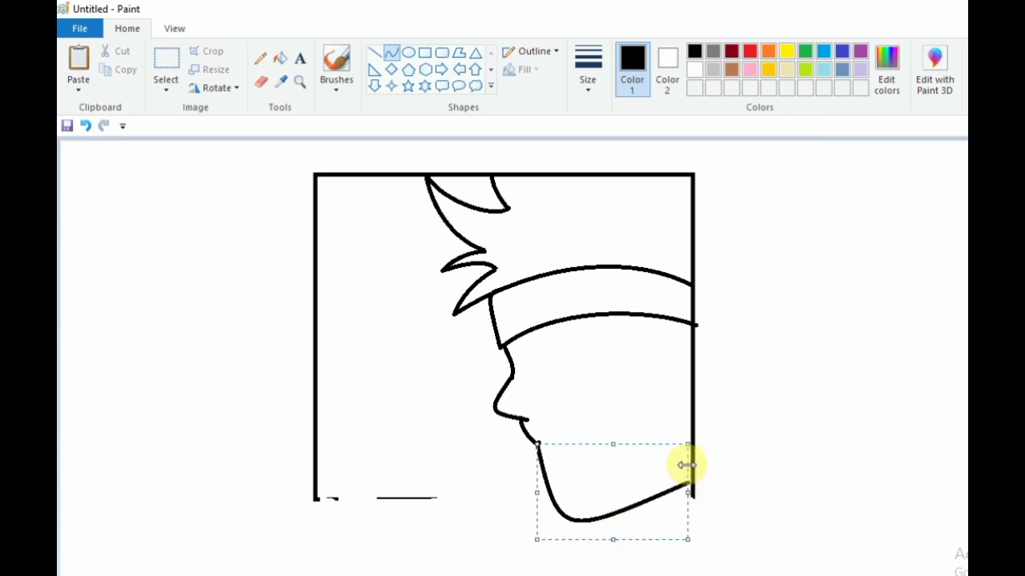
pyautogui.moveTo(611, 444); pyautogui.dragTo(612, 465)
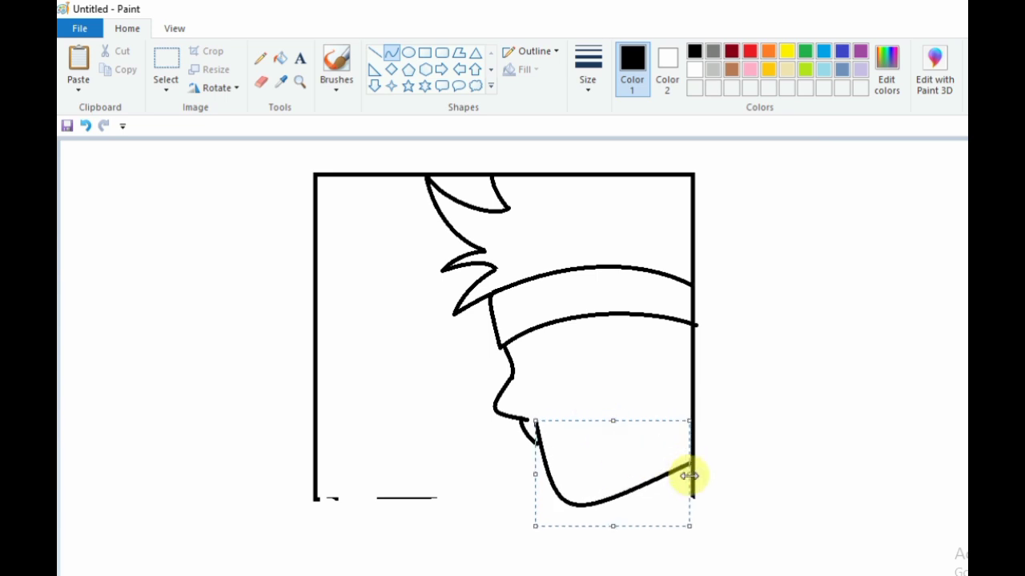
pyautogui.click(560, 376)
pyautogui.click(261, 82)
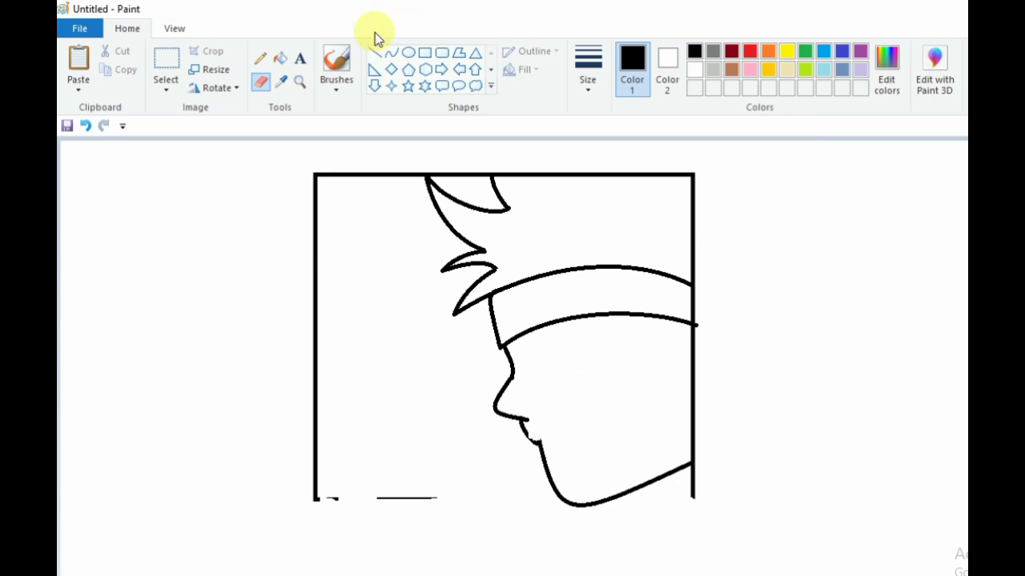
# - Redraw the lip curve, and draw a sagging curve across the cheek from the nose bridge to the frame's right edge
pyautogui.click(391, 52)
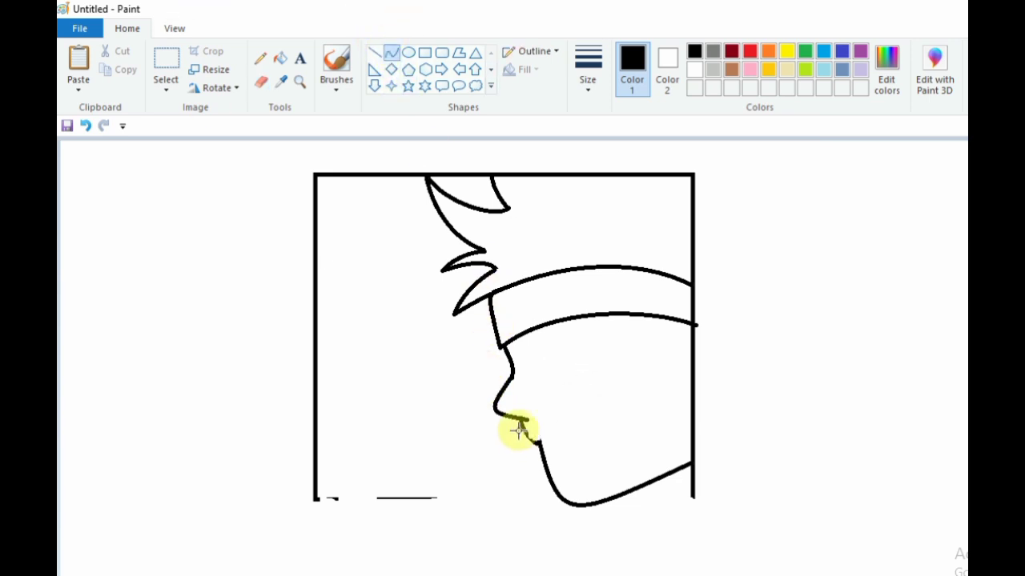
pyautogui.moveTo(523, 431); pyautogui.dragTo(568, 419)
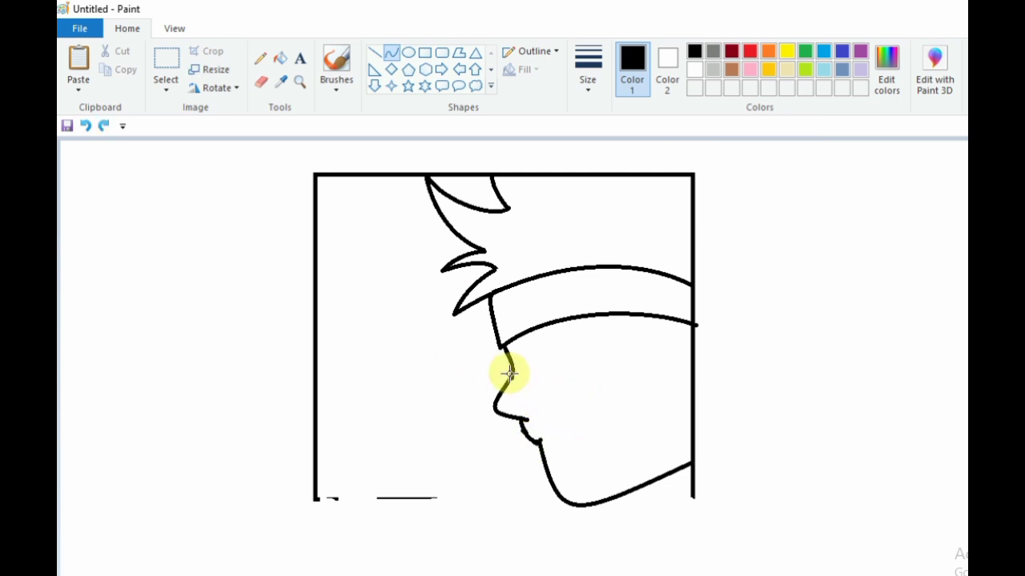
pyautogui.moveTo(519, 376); pyautogui.dragTo(691, 373)
pyautogui.moveTo(597, 388)
pyautogui.mouseDown()
pyautogui.moveTo(587, 410)
pyautogui.moveTo(629, 408)
pyautogui.moveTo(647, 419)
pyautogui.moveTo(645, 406)
pyautogui.moveTo(624, 411)
pyautogui.moveTo(639, 413)
pyautogui.mouseUp()
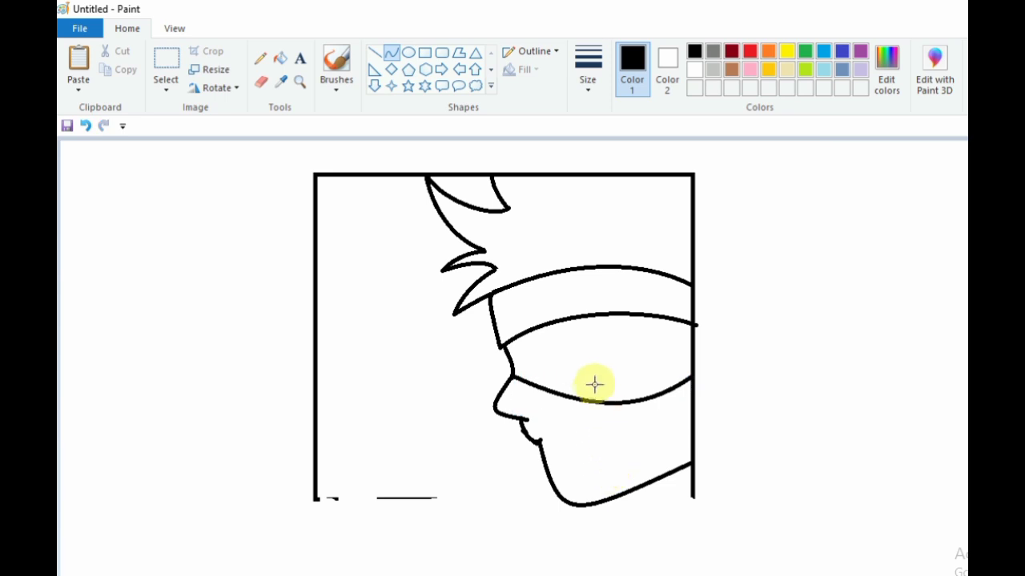
# - Draw a short arched eye line under the headband using the thickest line size
pyautogui.moveTo(533, 353)
pyautogui.mouseDown()
pyautogui.moveTo(594, 334)
pyautogui.moveTo(550, 338)
pyautogui.moveTo(559, 332)
pyautogui.mouseUp()
pyautogui.click(588, 72)
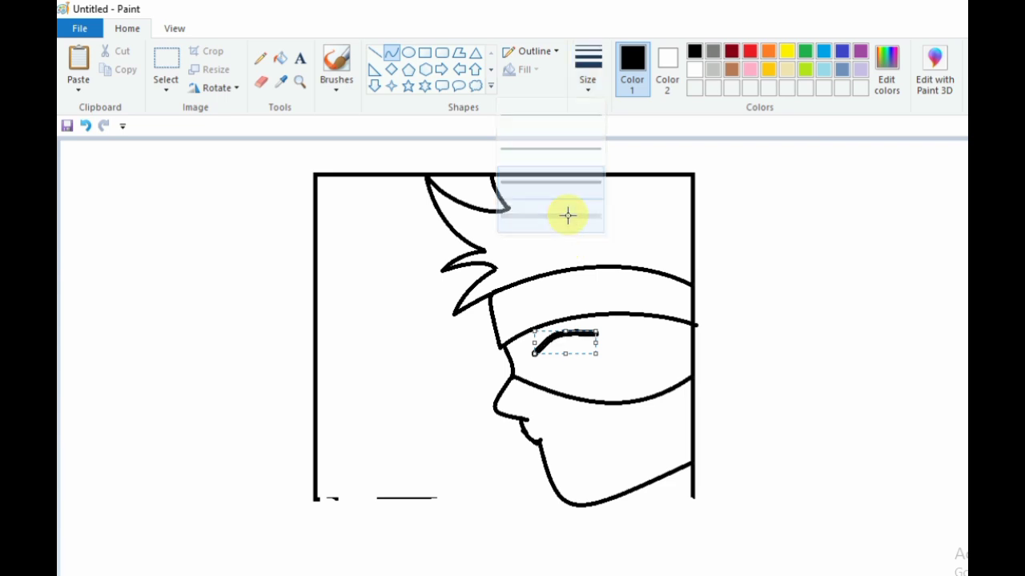
pyautogui.click(568, 214)
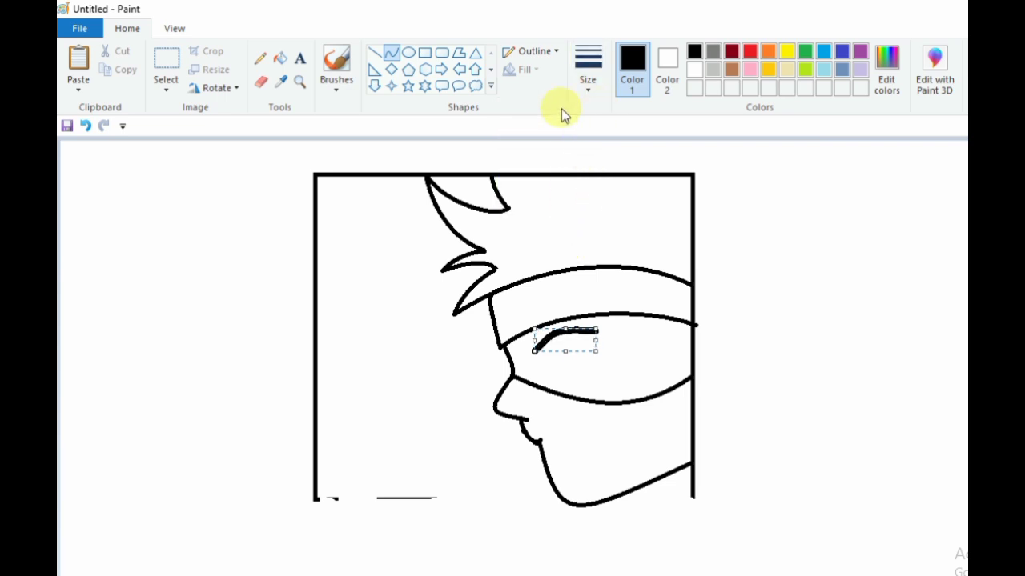
pyautogui.click(565, 235)
# - Taper the eye line's outer end and underside by covering parts of it with white curves
pyautogui.click(694, 70)
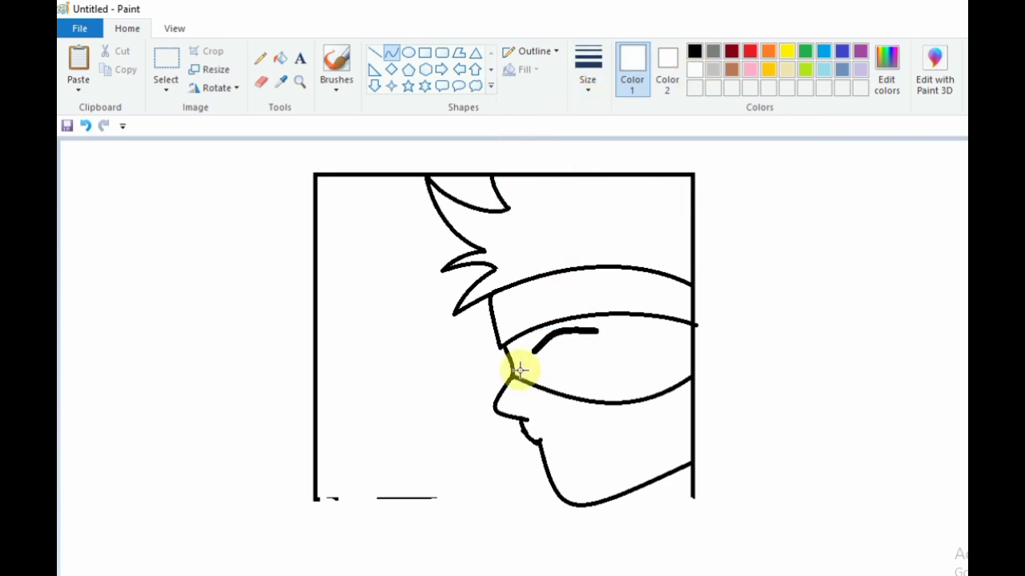
pyautogui.moveTo(605, 337)
pyautogui.mouseDown()
pyautogui.moveTo(537, 353)
pyautogui.moveTo(559, 333)
pyautogui.moveTo(605, 334)
pyautogui.mouseUp()
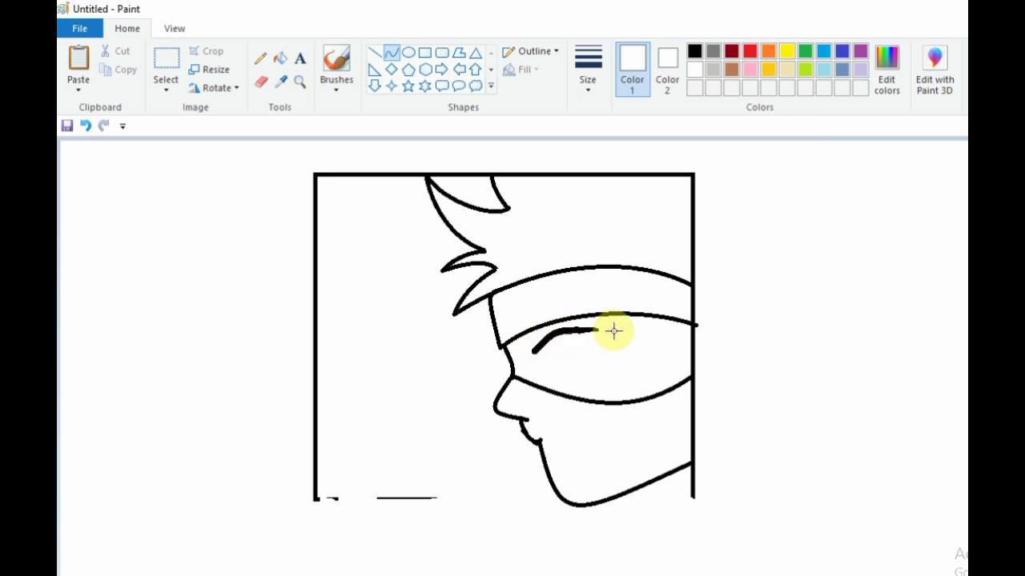
pyautogui.click(616, 327)
pyautogui.click(677, 337)
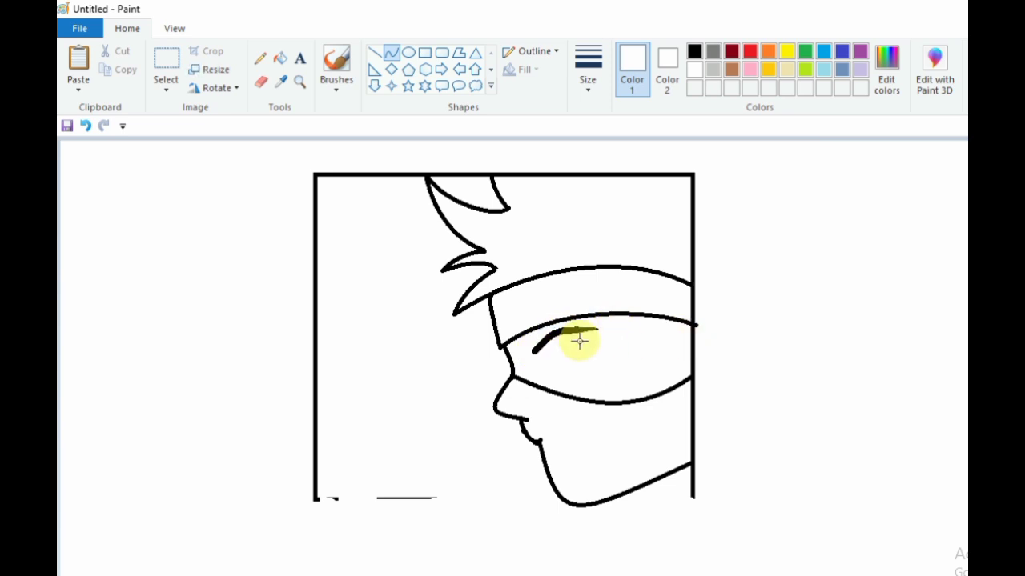
pyautogui.moveTo(571, 335)
pyautogui.mouseDown()
pyautogui.moveTo(595, 329)
pyautogui.moveTo(582, 330)
pyautogui.mouseUp()
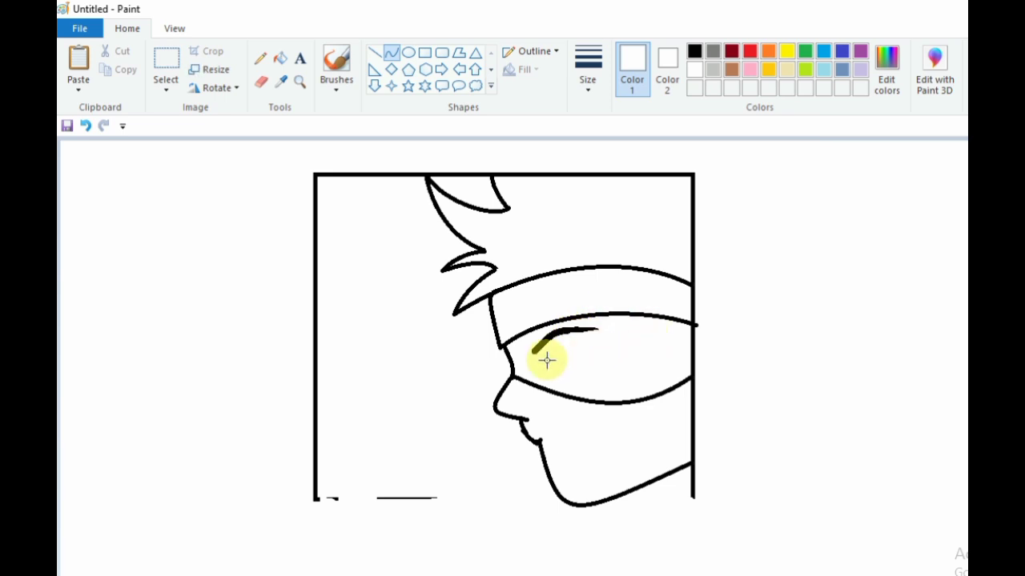
# - Switch back to black and draw an angular sideburn from the headband to the frame's right edge using the second-thinnest line size
pyautogui.click(694, 53)
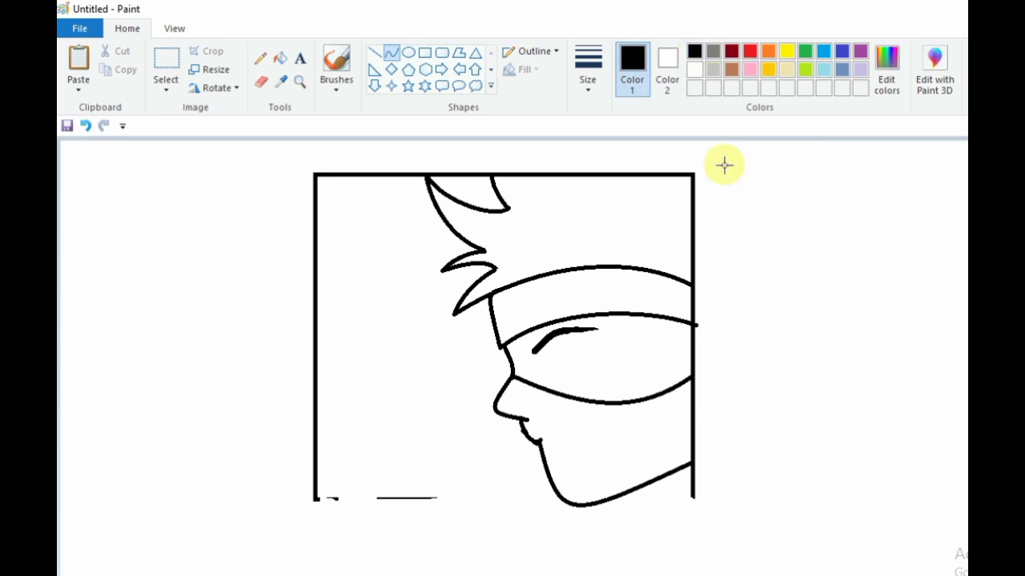
pyautogui.moveTo(661, 315)
pyautogui.mouseDown()
pyautogui.moveTo(650, 347)
pyautogui.moveTo(690, 373)
pyautogui.mouseUp()
pyautogui.hotkey('ctrl', 'z')
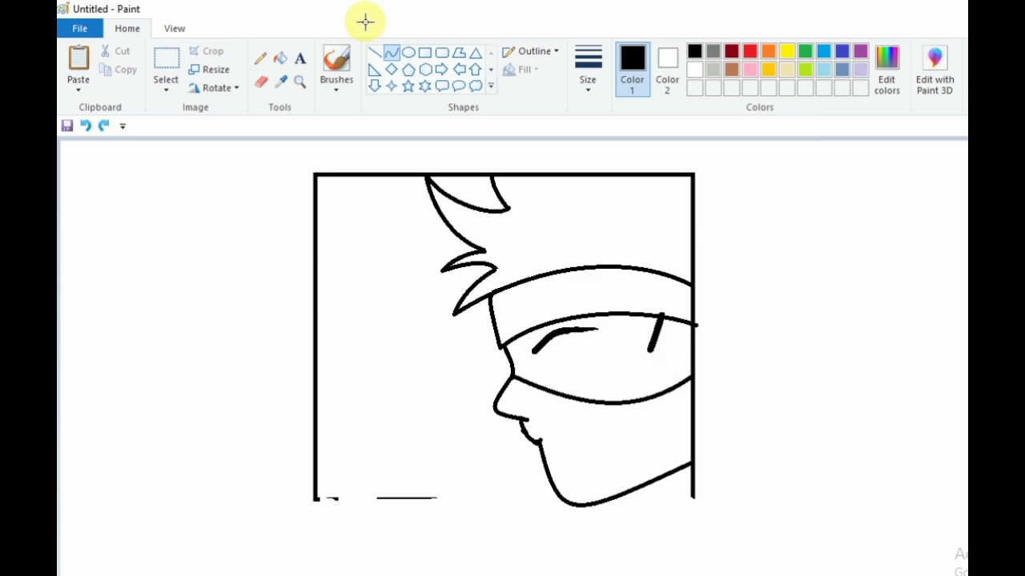
pyautogui.click(593, 80)
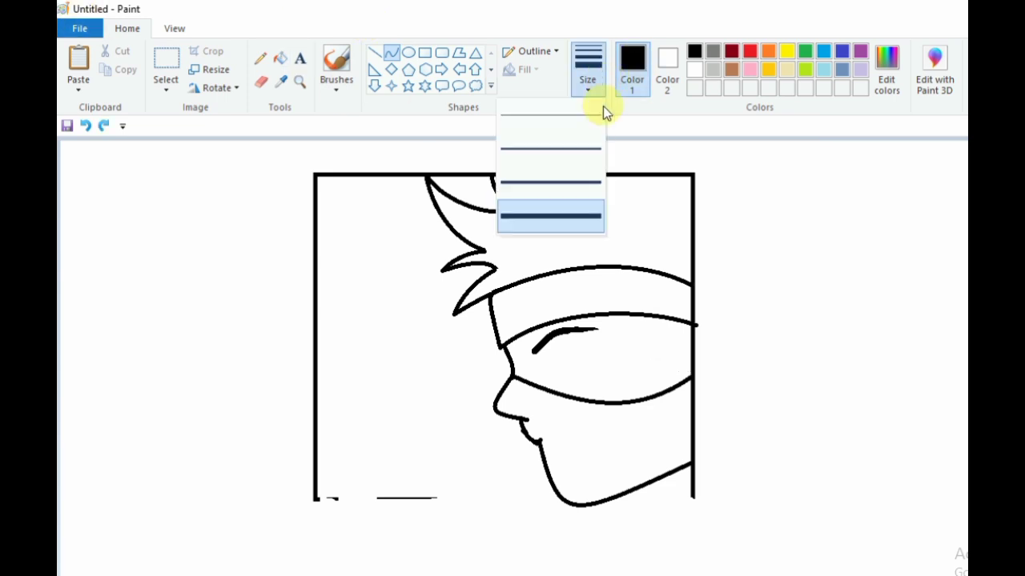
pyautogui.click(580, 149)
pyautogui.moveTo(664, 316)
pyautogui.mouseDown()
pyautogui.moveTo(658, 340)
pyautogui.moveTo(692, 364)
pyautogui.moveTo(681, 347)
pyautogui.mouseUp()
pyautogui.click(698, 339)
pyautogui.click(763, 350)
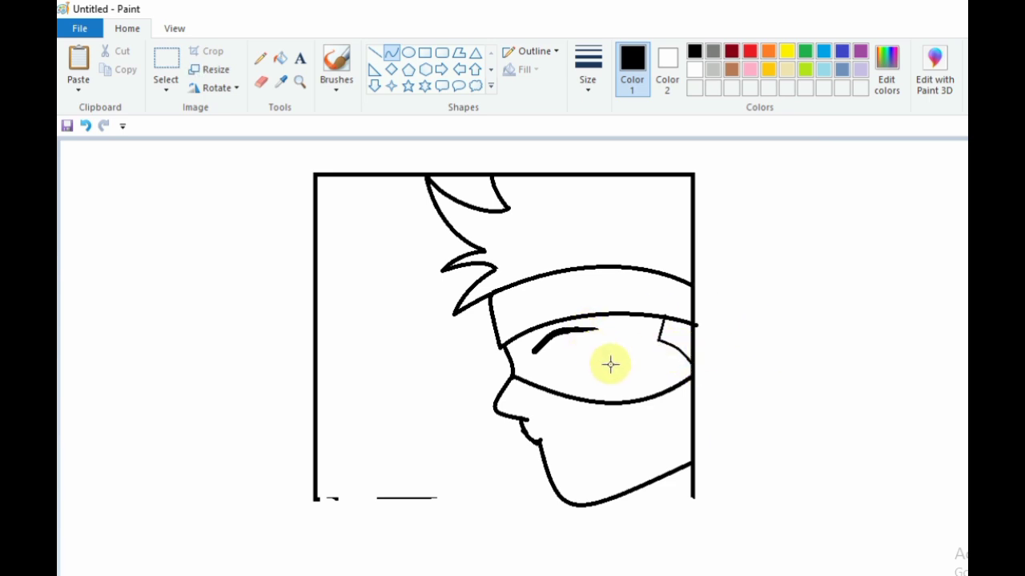
# - Erase the cheek curve, the sideburn and the frame's right edge, trimming the headband, jaw and upper frame line ends near it
pyautogui.click(265, 82)
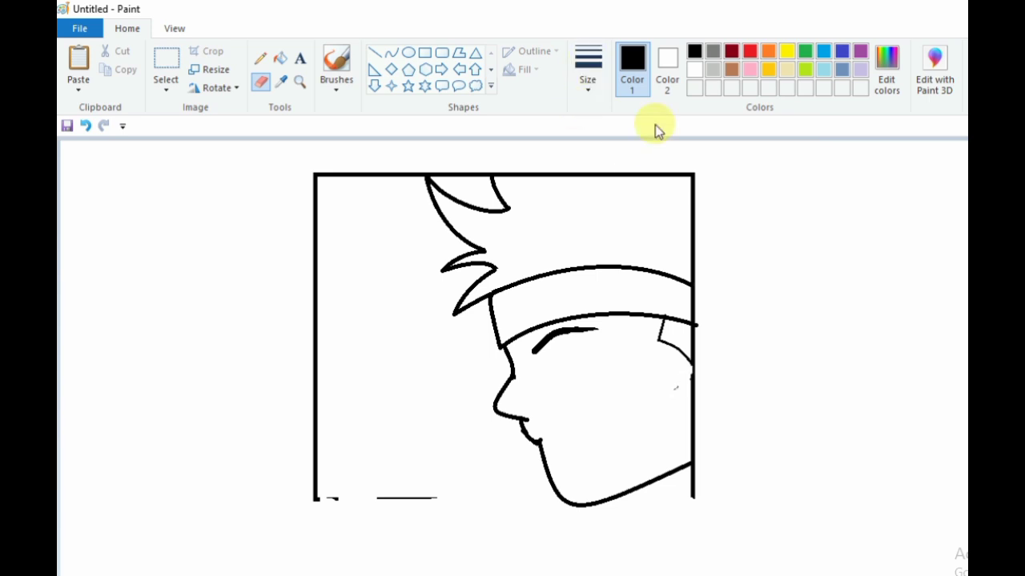
pyautogui.click(588, 76)
pyautogui.click(583, 186)
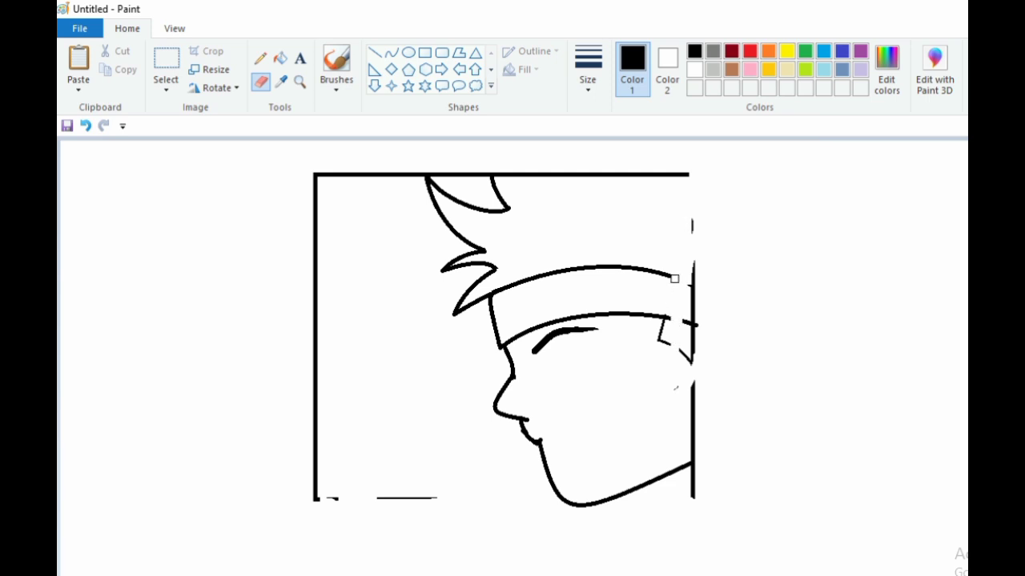
pyautogui.moveTo(674, 279); pyautogui.dragTo(689, 266)
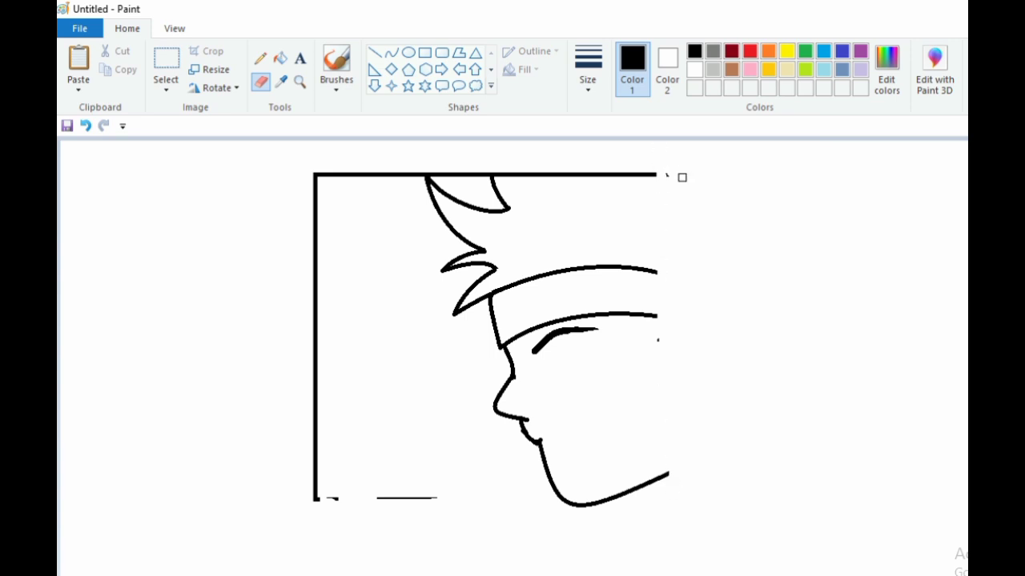
# - Draw a new vertical right edge for the frame through the trimmed line ends, using the second-thickest line size
pyautogui.click(374, 52)
pyautogui.moveTo(657, 174)
pyautogui.mouseDown()
pyautogui.moveTo(671, 322)
pyautogui.moveTo(663, 491)
pyautogui.mouseUp()
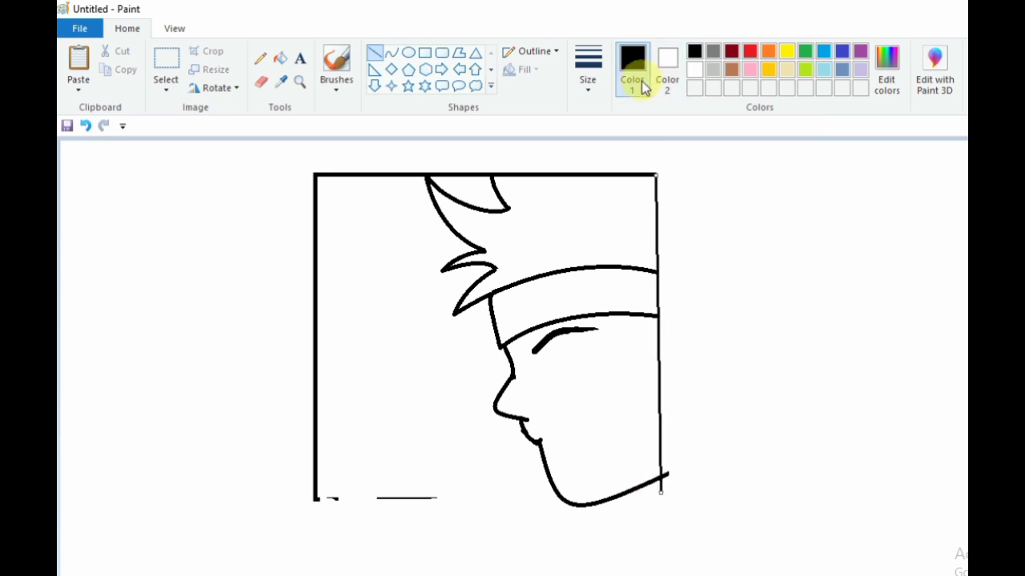
pyautogui.click(588, 68)
pyautogui.click(588, 184)
pyautogui.moveTo(660, 490); pyautogui.dragTo(656, 494)
pyautogui.click(261, 81)
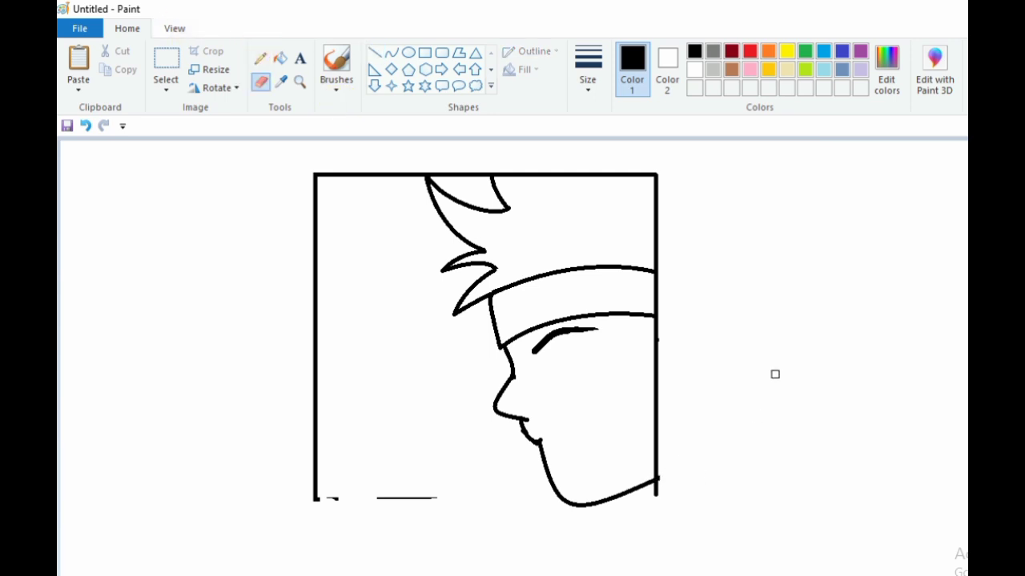
# - Draw curved upper and lower eyelid lines beneath the thick tapered line under the headband, using a thinner line size
pyautogui.click(391, 56)
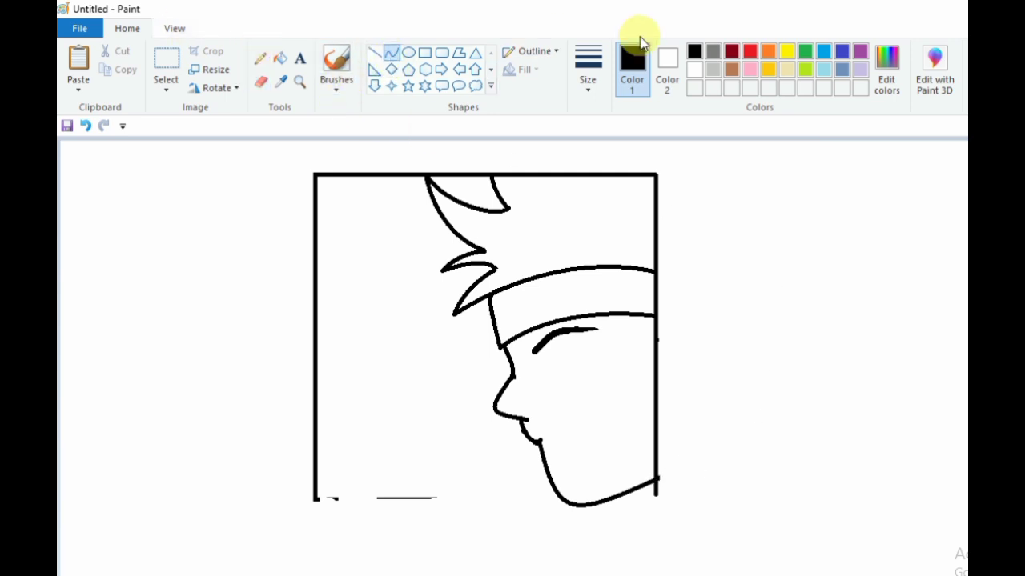
pyautogui.click(589, 68)
pyautogui.click(588, 182)
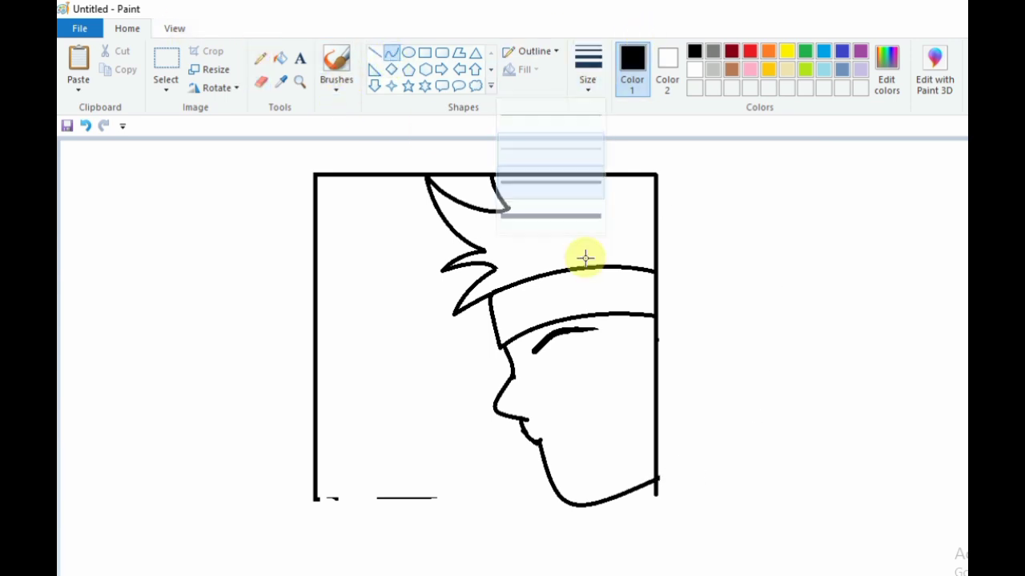
pyautogui.moveTo(548, 357); pyautogui.dragTo(570, 359)
pyautogui.click(561, 344)
pyautogui.click(570, 384)
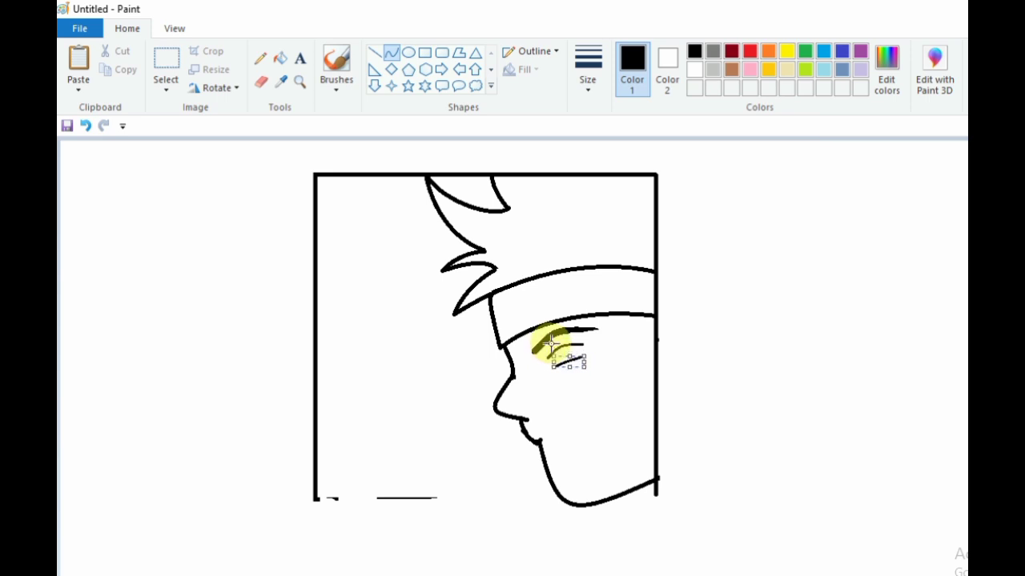
# - Draw a small circle as the iris between the two eyelid lines
pyautogui.click(408, 52)
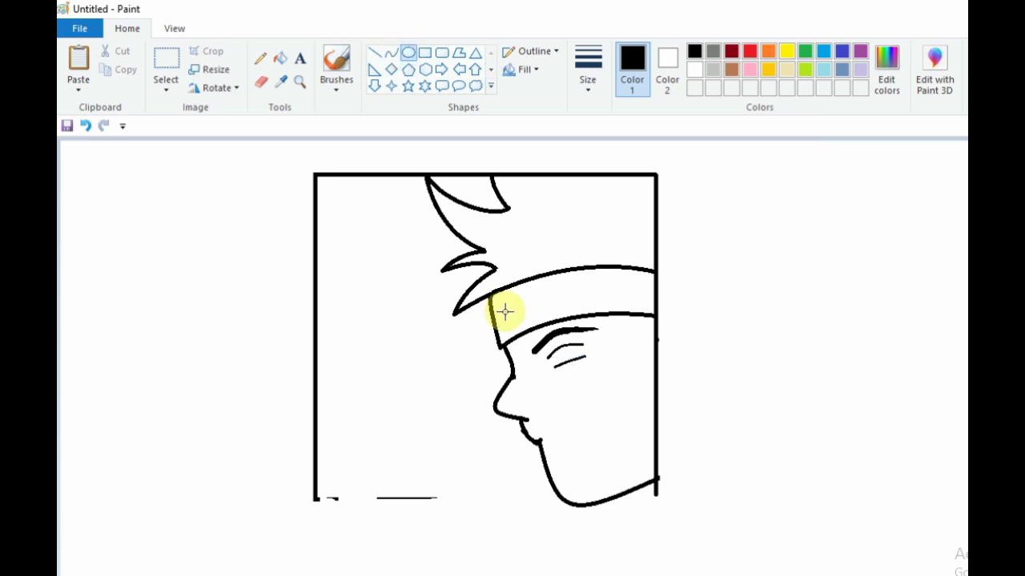
pyautogui.moveTo(556, 345); pyautogui.dragTo(573, 362)
pyautogui.click(598, 337)
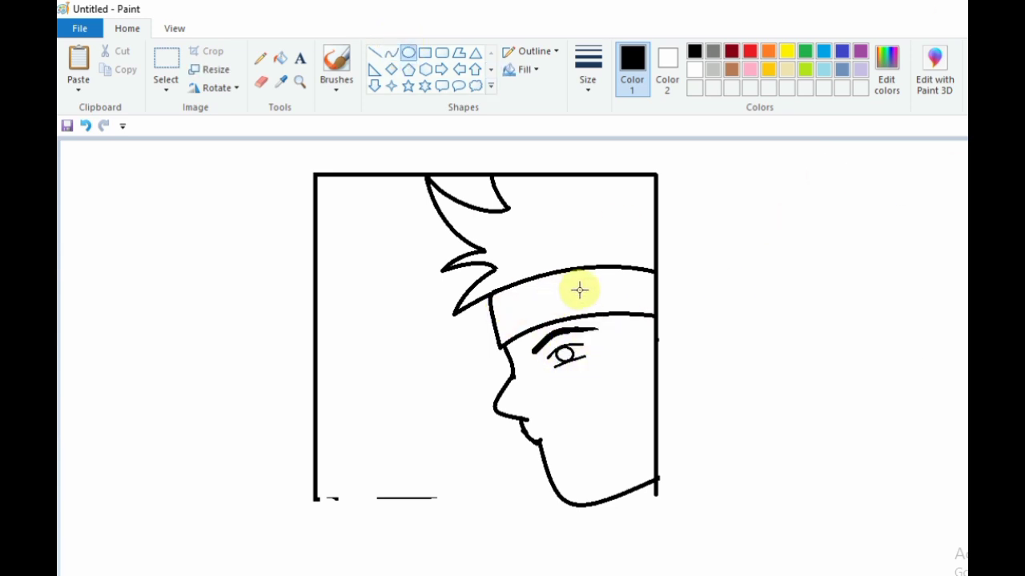
# - Draw an angular sideburn of two straight lines below the headband, and a sagging mask curve from the nose bridge to the right edge
pyautogui.click(373, 53)
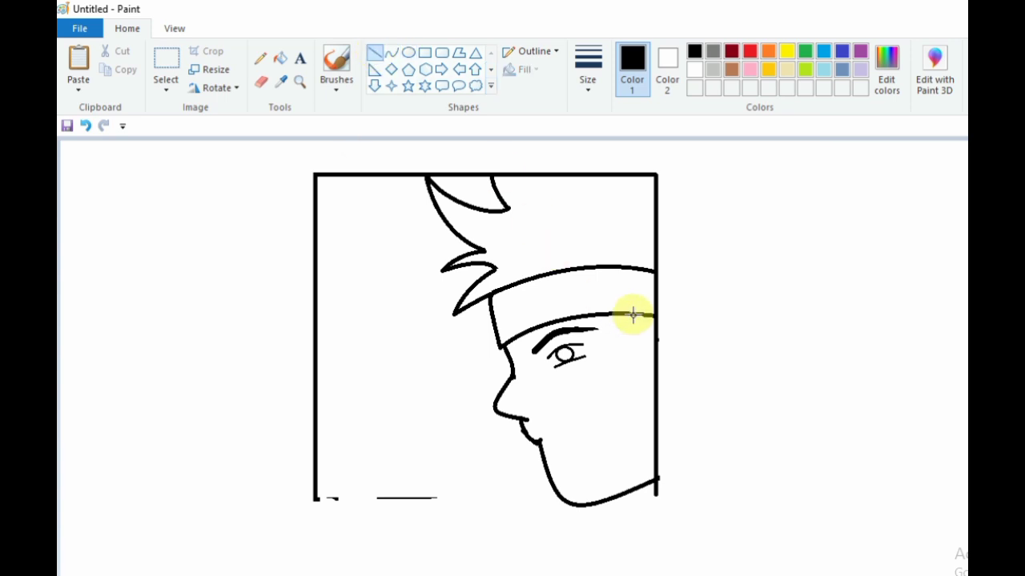
pyautogui.moveTo(623, 317)
pyautogui.mouseDown()
pyautogui.moveTo(614, 343)
pyautogui.moveTo(651, 357)
pyautogui.moveTo(652, 370)
pyautogui.mouseUp()
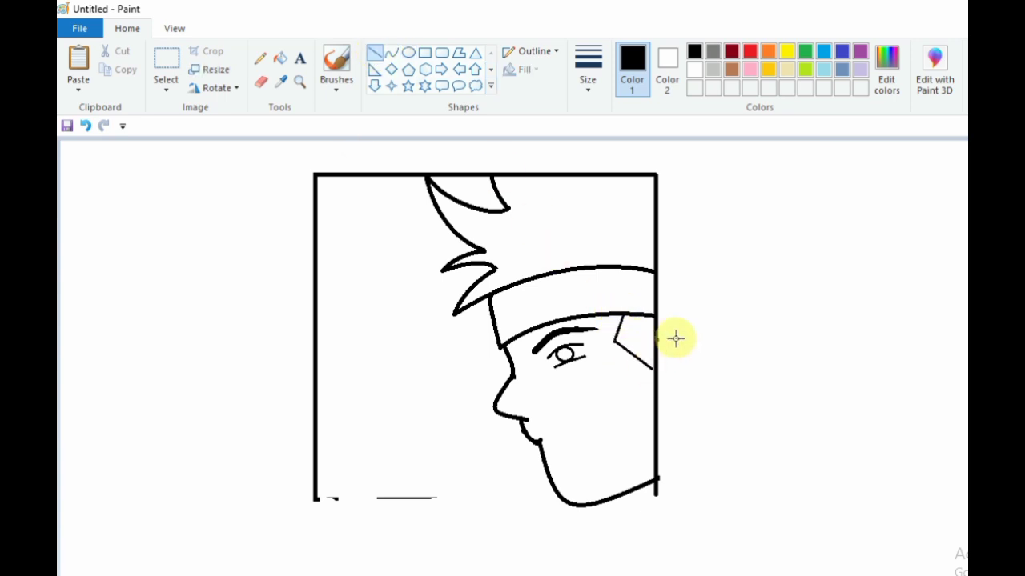
pyautogui.click(391, 53)
pyautogui.moveTo(517, 375)
pyautogui.mouseDown()
pyautogui.moveTo(647, 370)
pyautogui.moveTo(657, 389)
pyautogui.moveTo(546, 404)
pyautogui.moveTo(609, 408)
pyautogui.mouseUp()
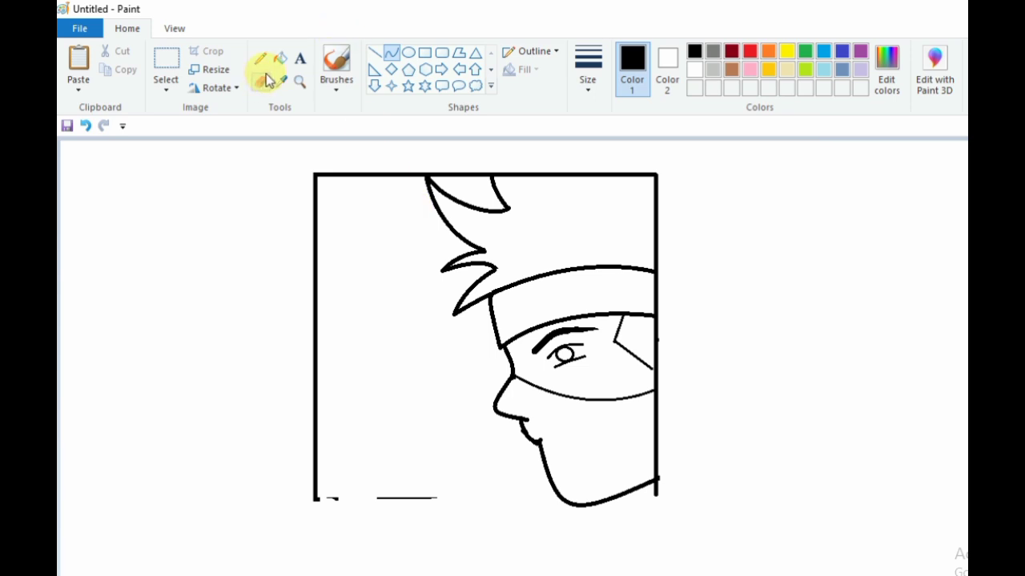
pyautogui.click(375, 54)
pyautogui.moveTo(317, 498)
pyautogui.mouseDown()
pyautogui.moveTo(663, 499)
pyautogui.moveTo(373, 485)
pyautogui.moveTo(325, 498)
pyautogui.mouseUp()
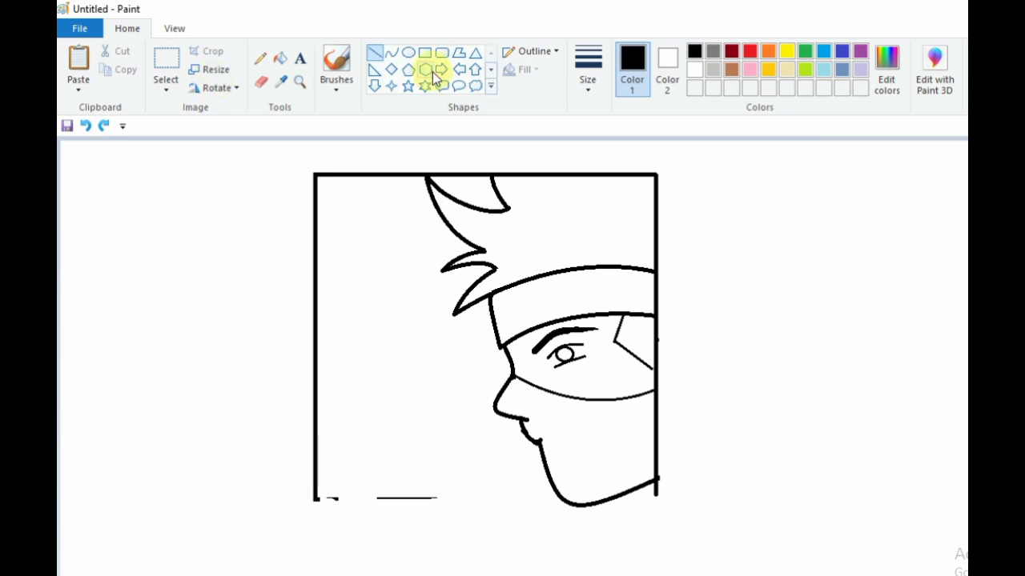
pyautogui.click(392, 53)
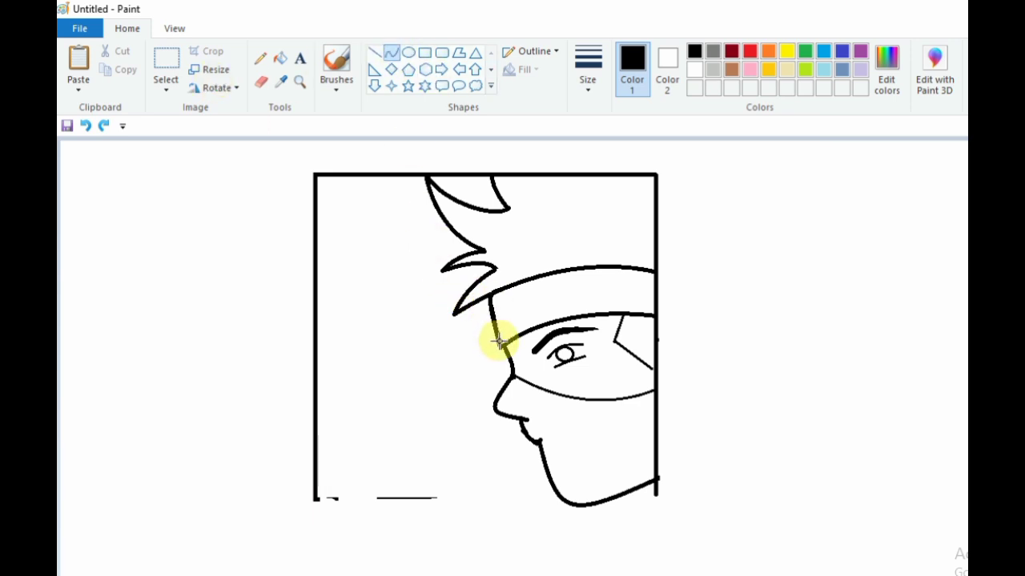
pyautogui.moveTo(498, 341)
pyautogui.mouseDown()
pyautogui.moveTo(522, 279)
pyautogui.moveTo(560, 265)
pyautogui.moveTo(531, 327)
pyautogui.moveTo(550, 340)
pyautogui.moveTo(561, 309)
pyautogui.moveTo(544, 332)
pyautogui.moveTo(552, 338)
pyautogui.mouseUp()
pyautogui.moveTo(514, 307); pyautogui.dragTo(514, 302)
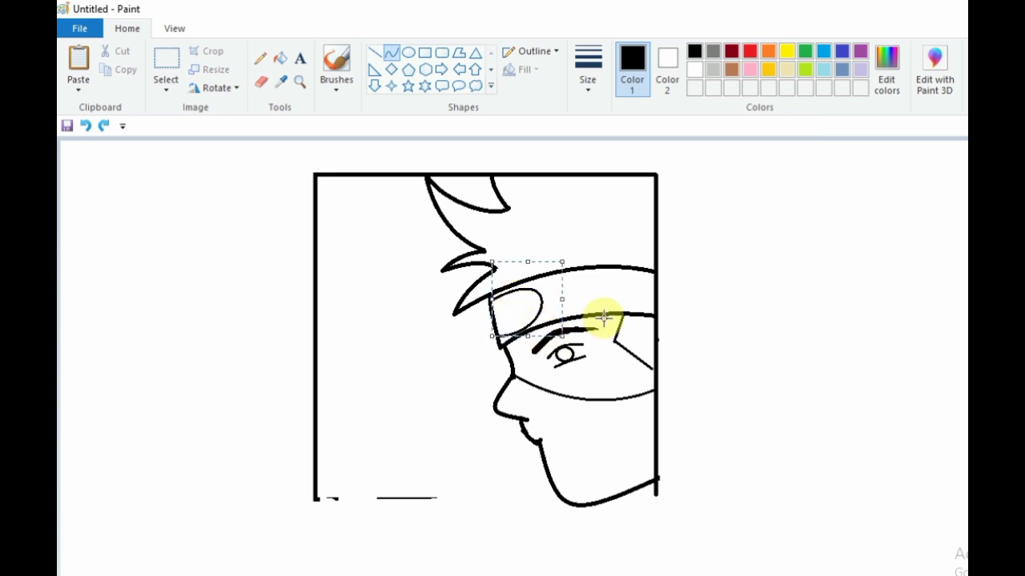
pyautogui.hotkey('ctrl', 'z')
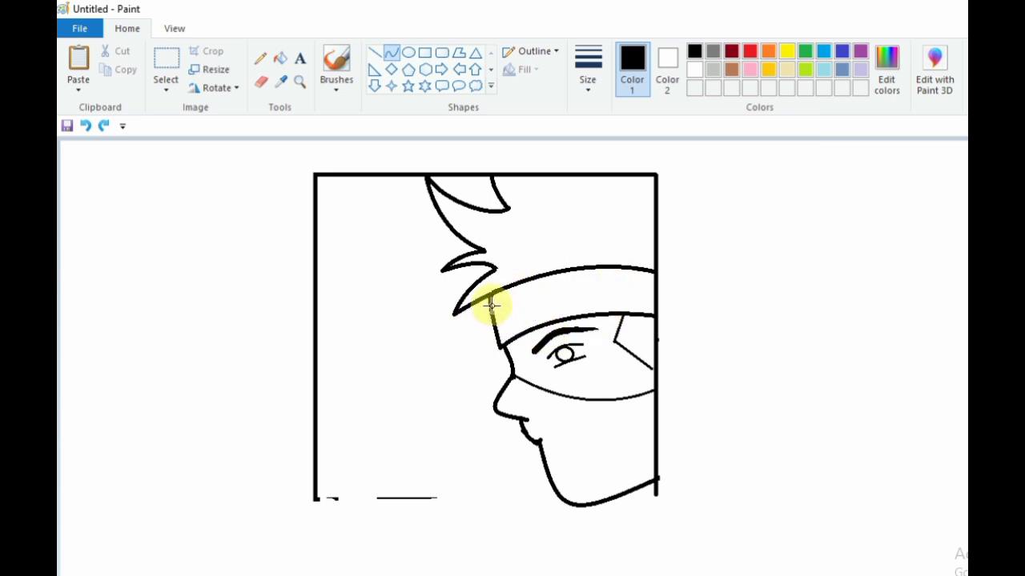
# - Draw a four-sided plate on the front of the headband with a curved spiral emblem inside it
pyautogui.moveTo(492, 305)
pyautogui.mouseDown()
pyautogui.moveTo(534, 288)
pyautogui.moveTo(543, 308)
pyautogui.moveTo(540, 294)
pyautogui.moveTo(584, 309)
pyautogui.moveTo(542, 316)
pyautogui.moveTo(497, 343)
pyautogui.mouseUp()
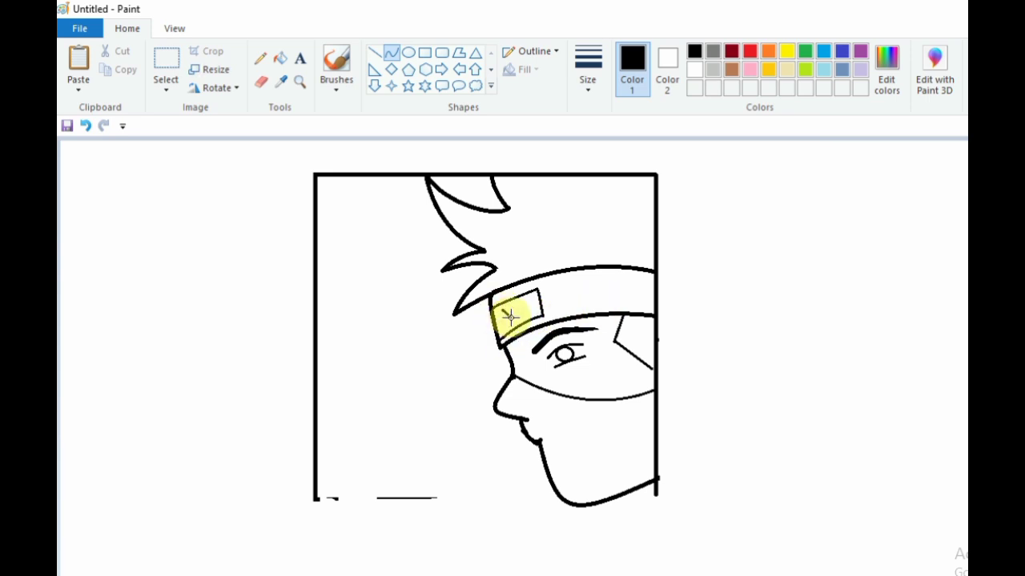
pyautogui.moveTo(497, 348); pyautogui.dragTo(513, 342)
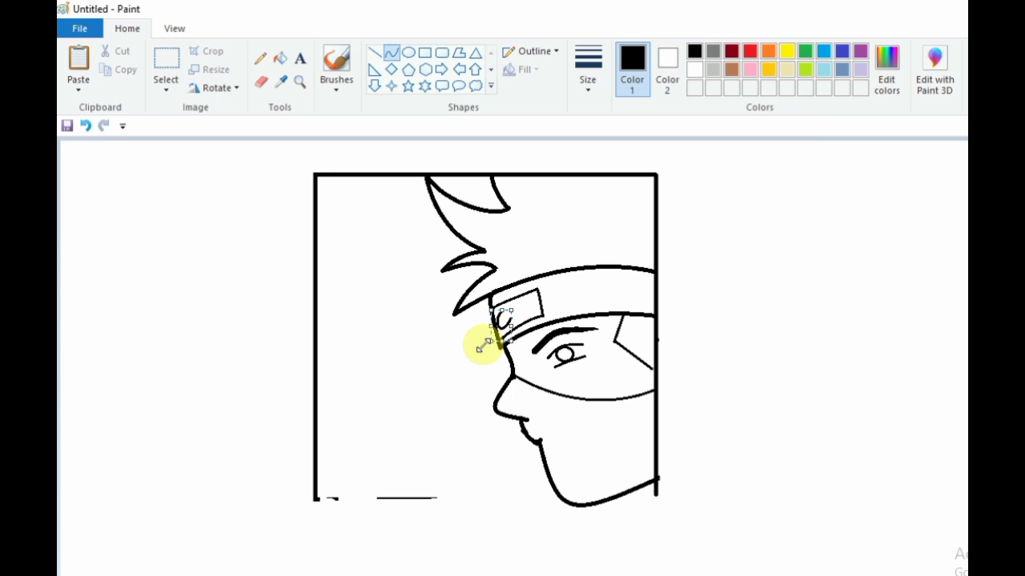
pyautogui.moveTo(482, 345); pyautogui.dragTo(511, 302)
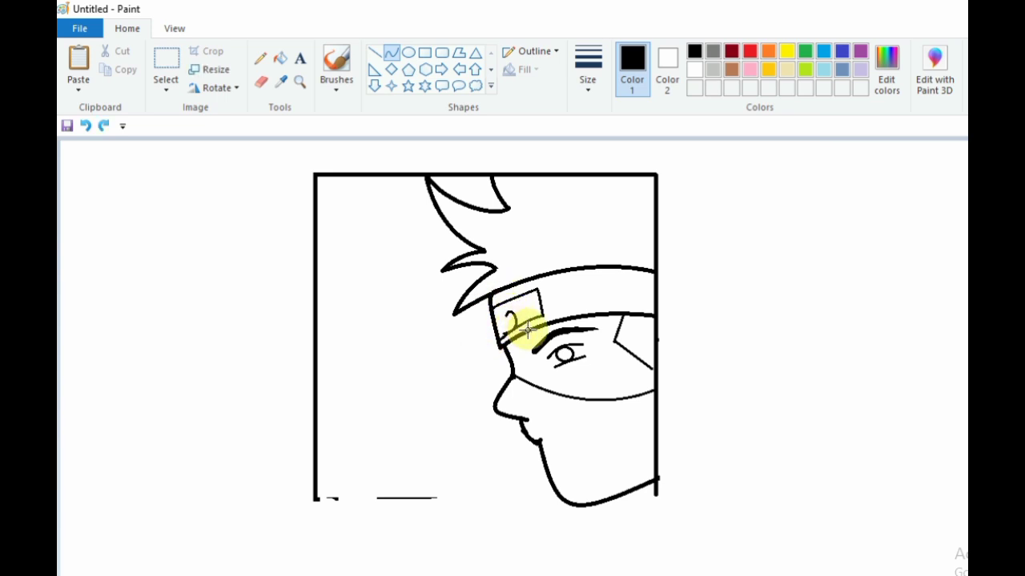
pyautogui.click(592, 291)
pyautogui.moveTo(504, 332); pyautogui.dragTo(513, 302)
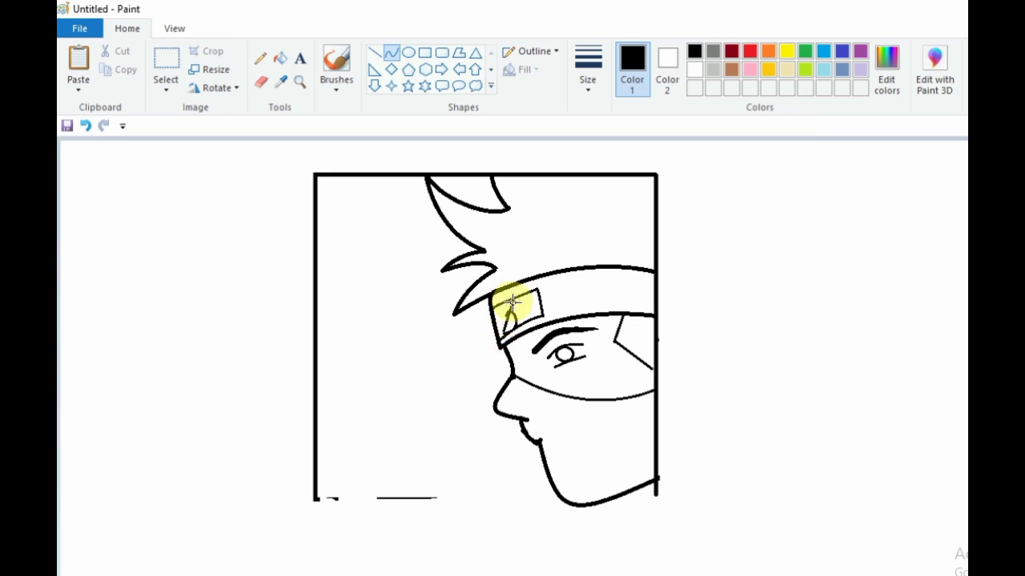
pyautogui.moveTo(503, 340)
pyautogui.mouseDown()
pyautogui.moveTo(494, 326)
pyautogui.moveTo(501, 303)
pyautogui.moveTo(499, 332)
pyautogui.moveTo(515, 334)
pyautogui.mouseUp()
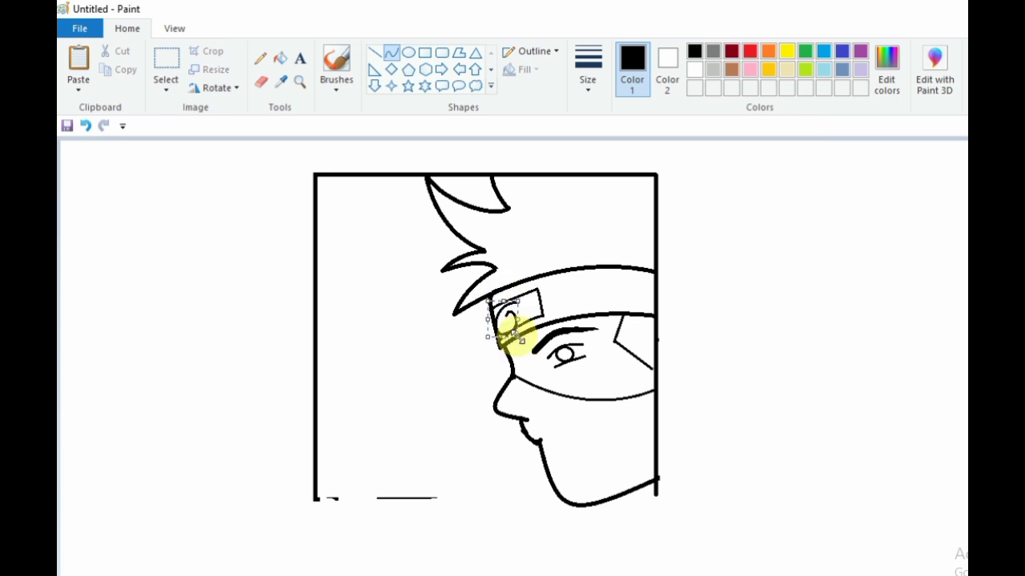
pyautogui.click(589, 307)
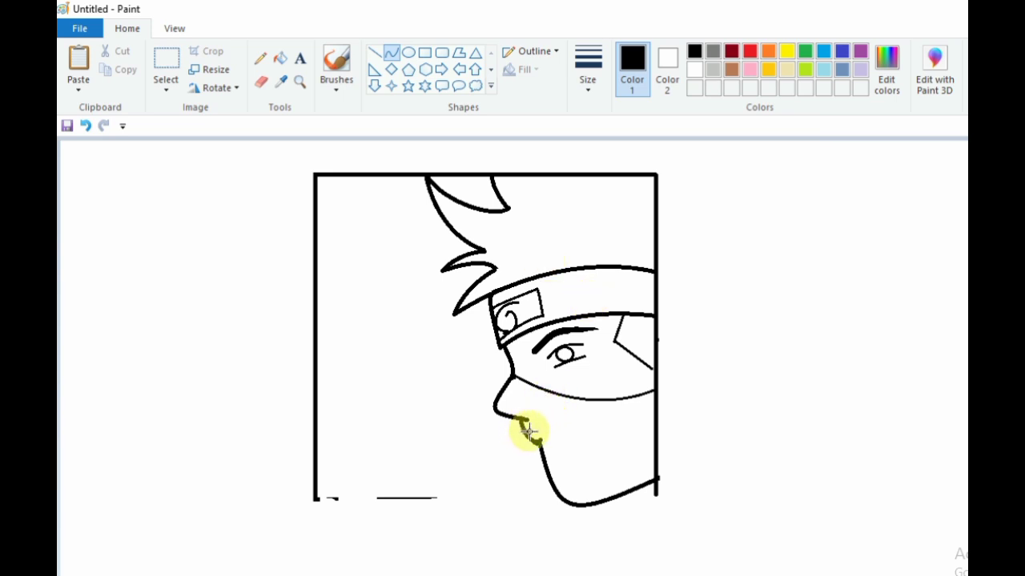
# - Add a short curved line at the mouth, and reinforce the lower and upper eyelid lines with extra curves
pyautogui.click(625, 422)
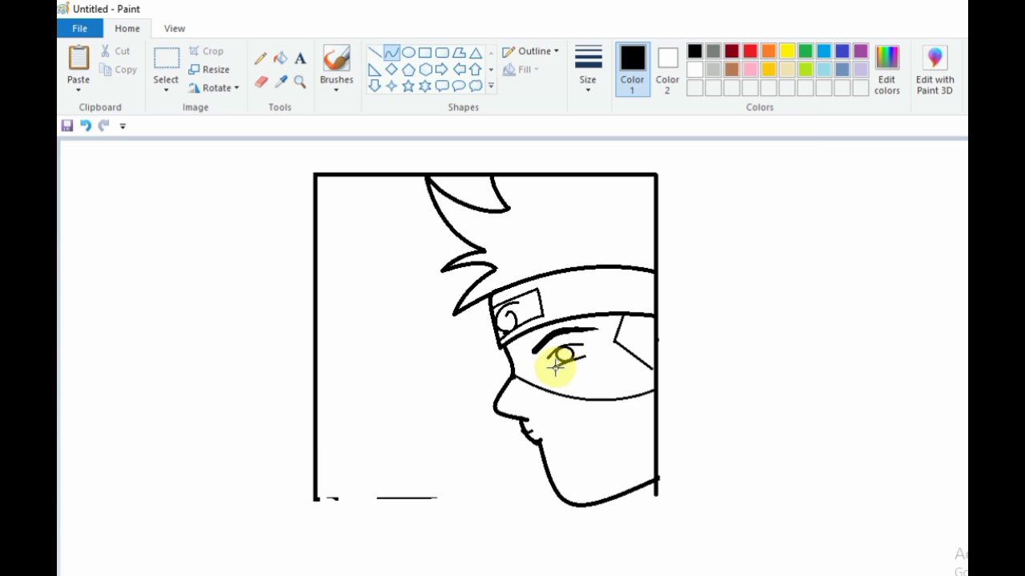
pyautogui.moveTo(554, 367); pyautogui.dragTo(586, 356)
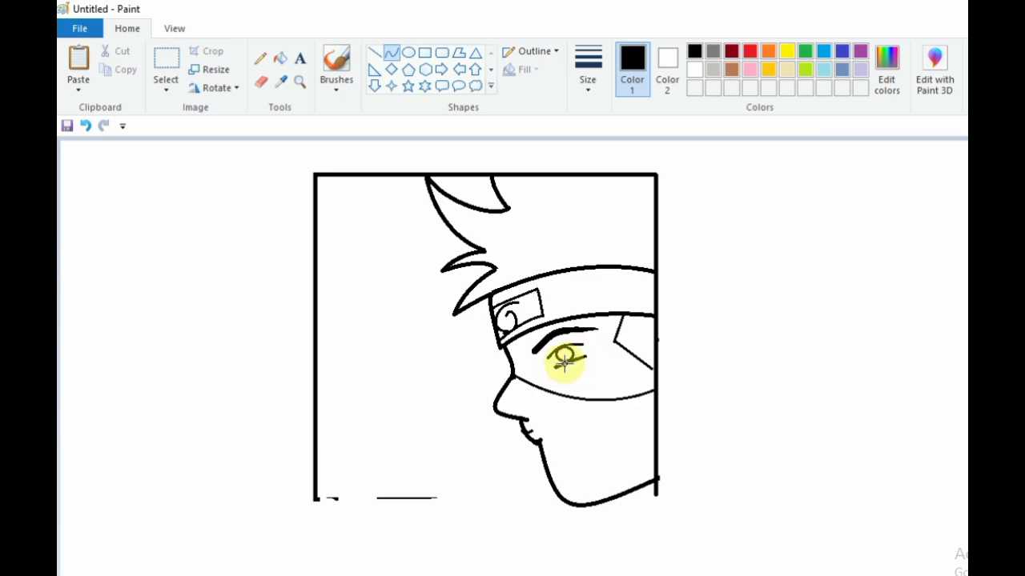
pyautogui.click(564, 363)
pyautogui.click(600, 350)
pyautogui.moveTo(547, 357); pyautogui.dragTo(554, 347)
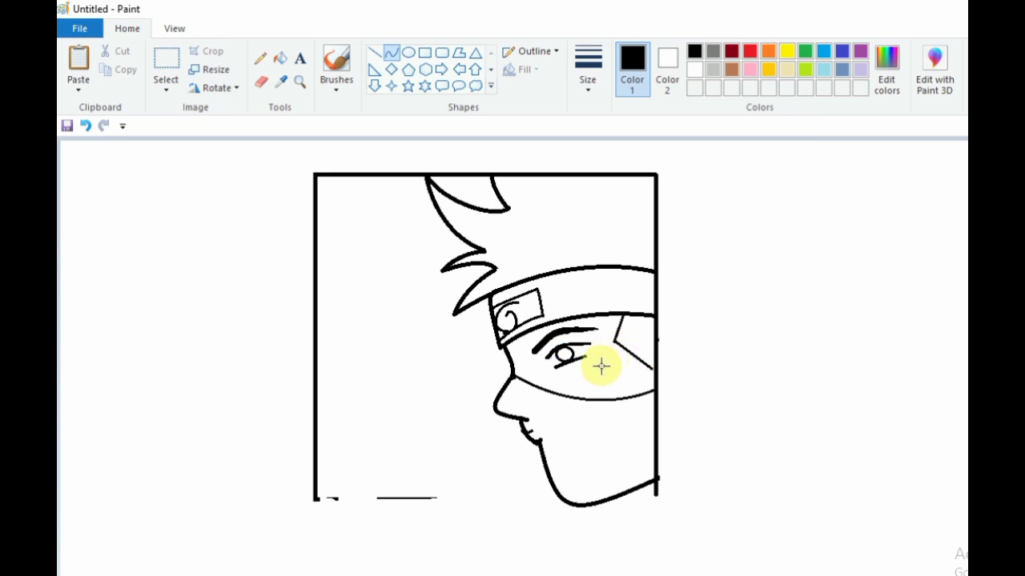
# - Draw the frame's bottom edge below the chin with the thickest line size, and extend both frame sides down to meet it
pyautogui.click(374, 52)
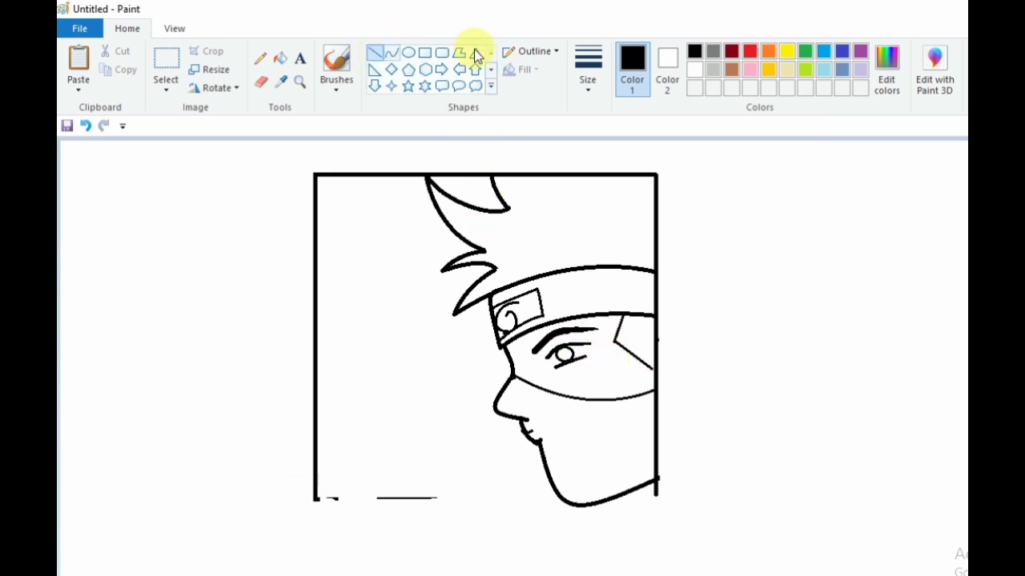
pyautogui.click(588, 64)
pyautogui.click(606, 214)
pyautogui.moveTo(313, 502)
pyautogui.mouseDown()
pyautogui.moveTo(315, 514)
pyautogui.moveTo(365, 521)
pyautogui.moveTo(649, 519)
pyautogui.mouseUp()
pyautogui.moveTo(352, 520)
pyautogui.mouseDown()
pyautogui.moveTo(331, 507)
pyautogui.moveTo(319, 516)
pyautogui.mouseUp()
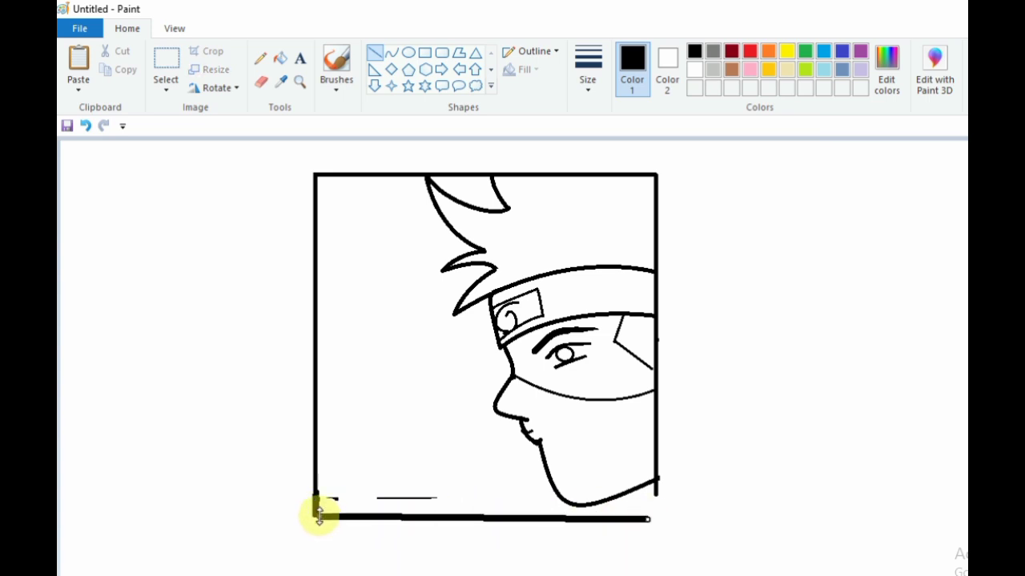
pyautogui.moveTo(648, 520); pyautogui.dragTo(655, 516)
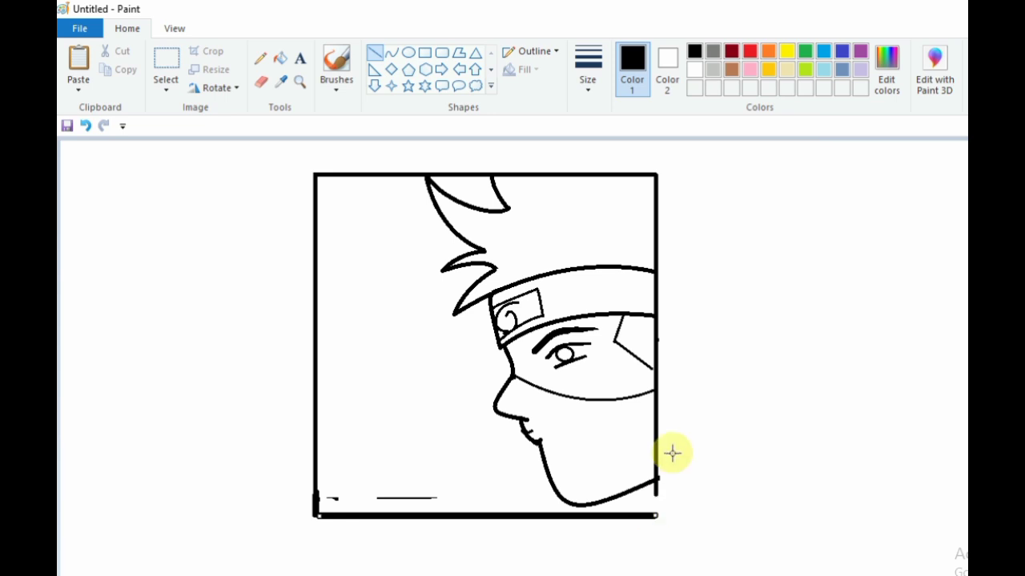
pyautogui.moveTo(656, 472); pyautogui.dragTo(657, 517)
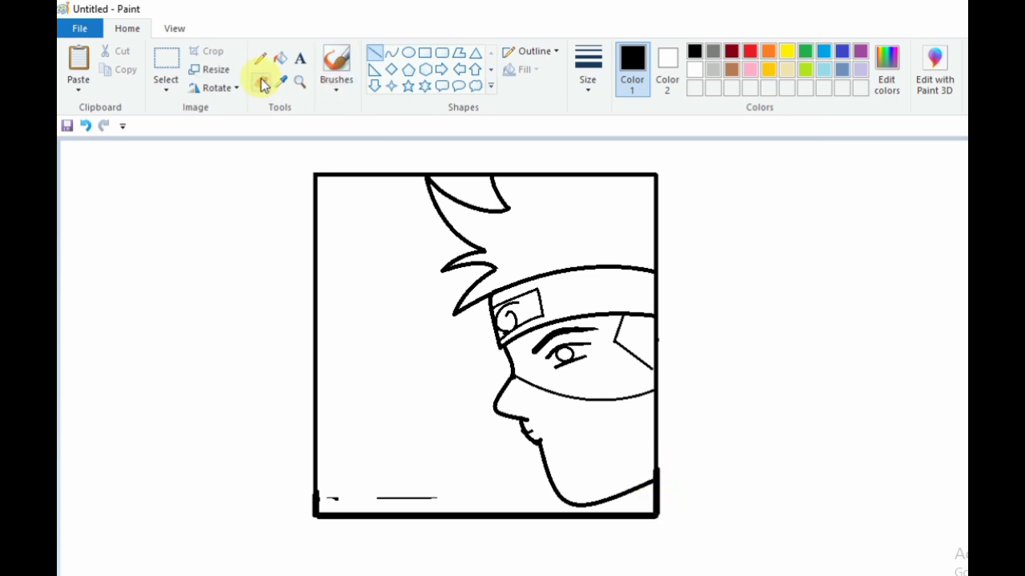
# - Fill the face mask and the hair area with black
pyautogui.click(280, 58)
pyautogui.click(610, 423)
pyautogui.click(615, 226)
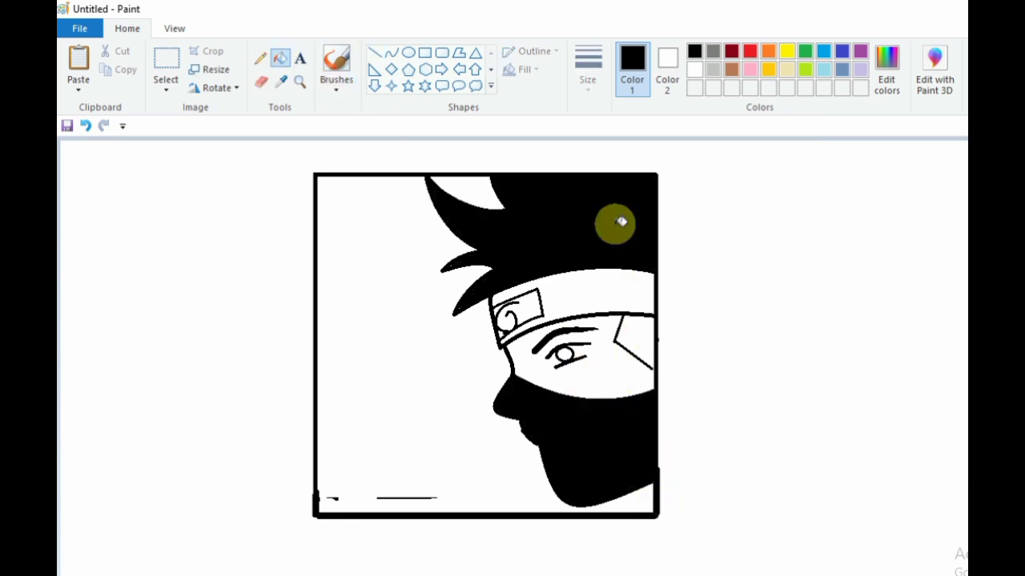
# - Close the gap in the outline of the angular patch behind the eye and fill only that patch with black
pyautogui.click(650, 342)
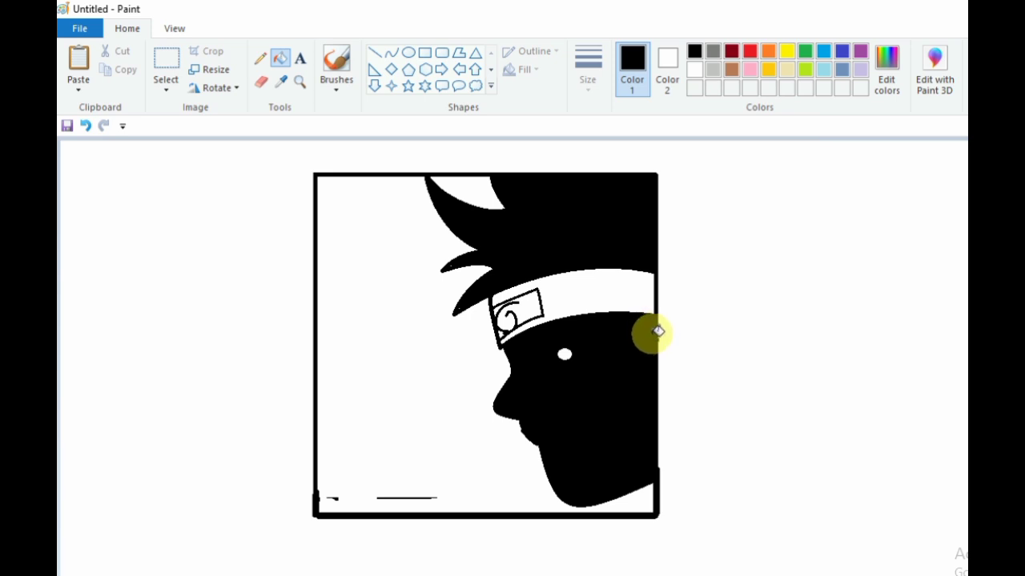
pyautogui.hotkey('ctrl', 'z')
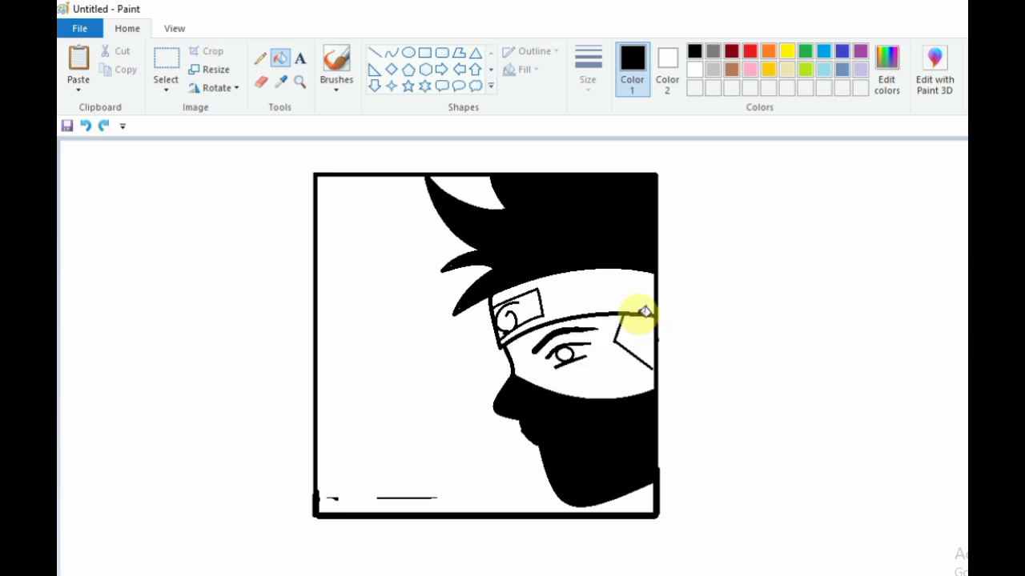
pyautogui.click(260, 57)
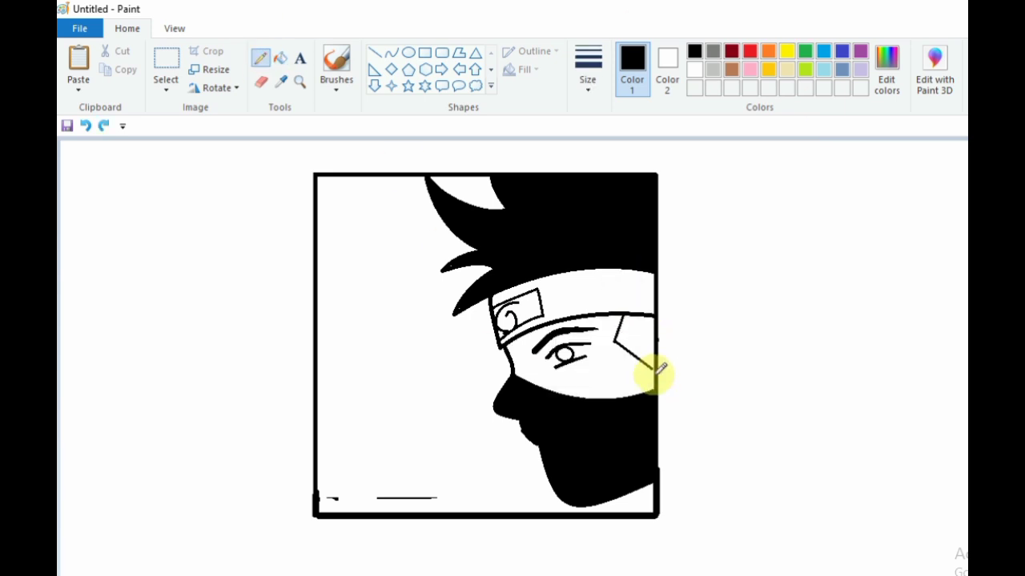
pyautogui.click(280, 58)
pyautogui.click(635, 345)
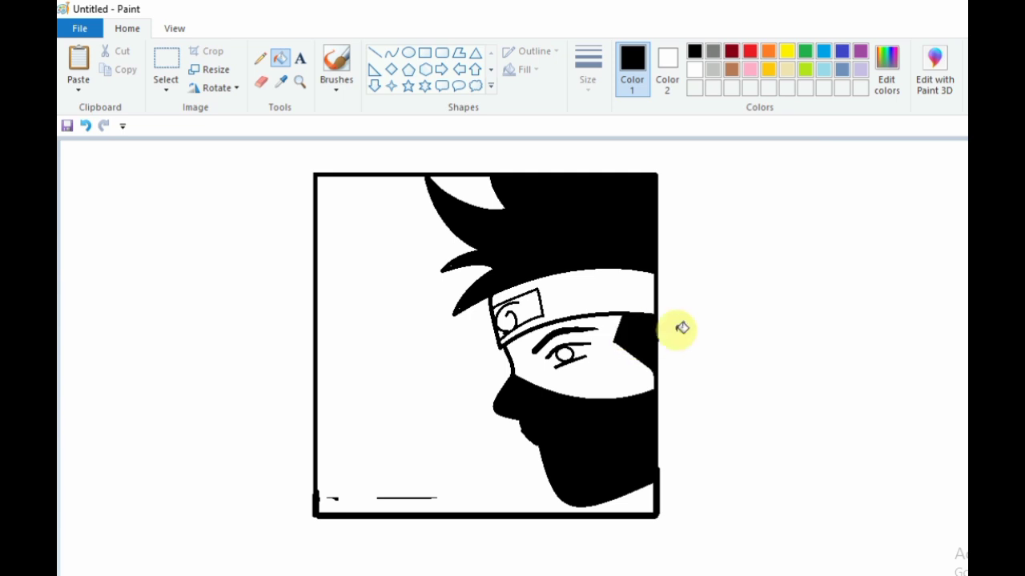
# - Fill the headband around the emblem plate with dark gray
pyautogui.click(713, 69)
pyautogui.click(610, 283)
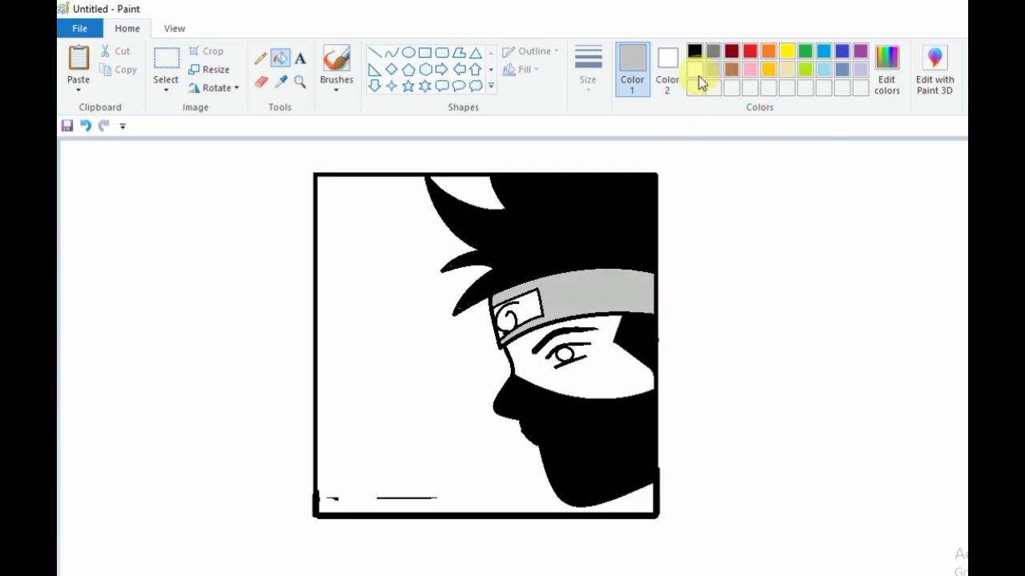
pyautogui.click(712, 51)
pyautogui.click(593, 282)
# - Fill the headband's plate and the inside of its spiral emblem with light gray, leaving the black outlines intact
pyautogui.click(712, 69)
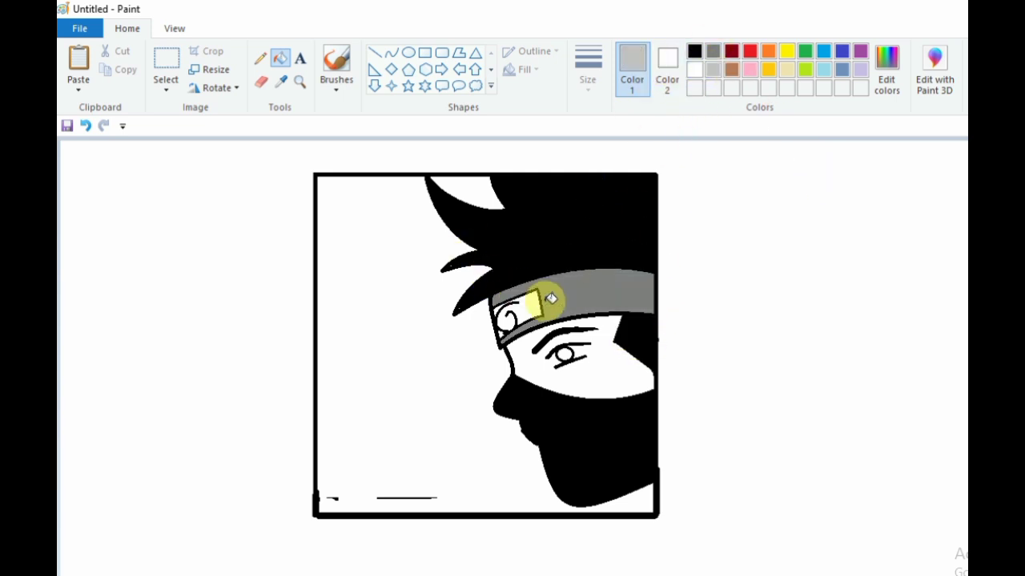
pyautogui.click(526, 302)
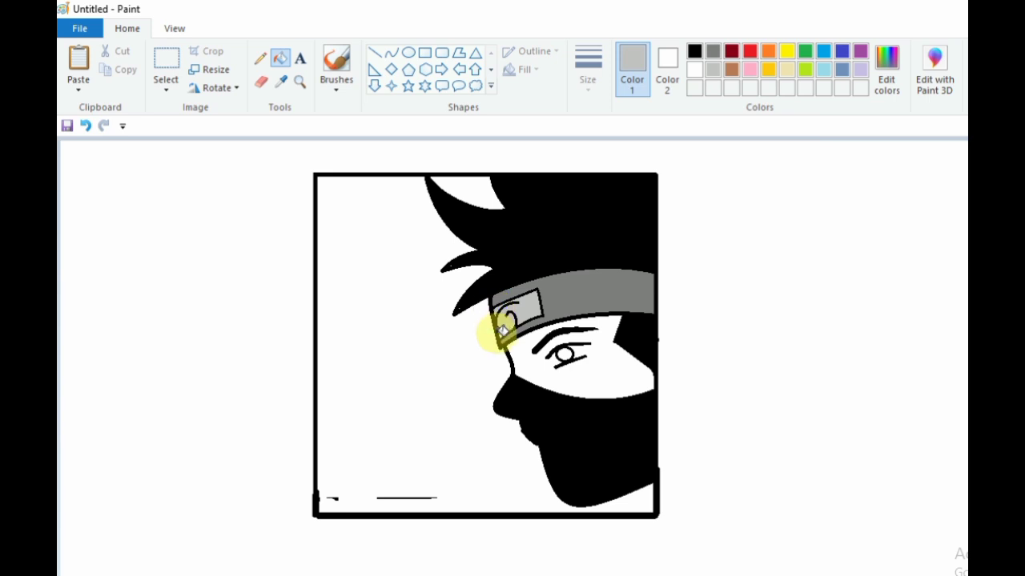
pyautogui.click(503, 331)
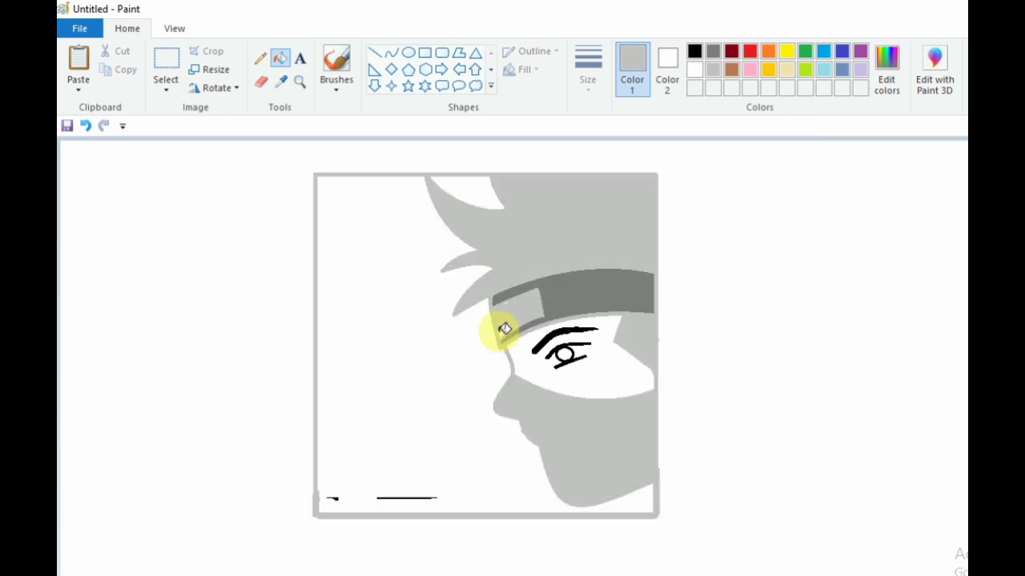
pyautogui.hotkey('ctrl', 'z')
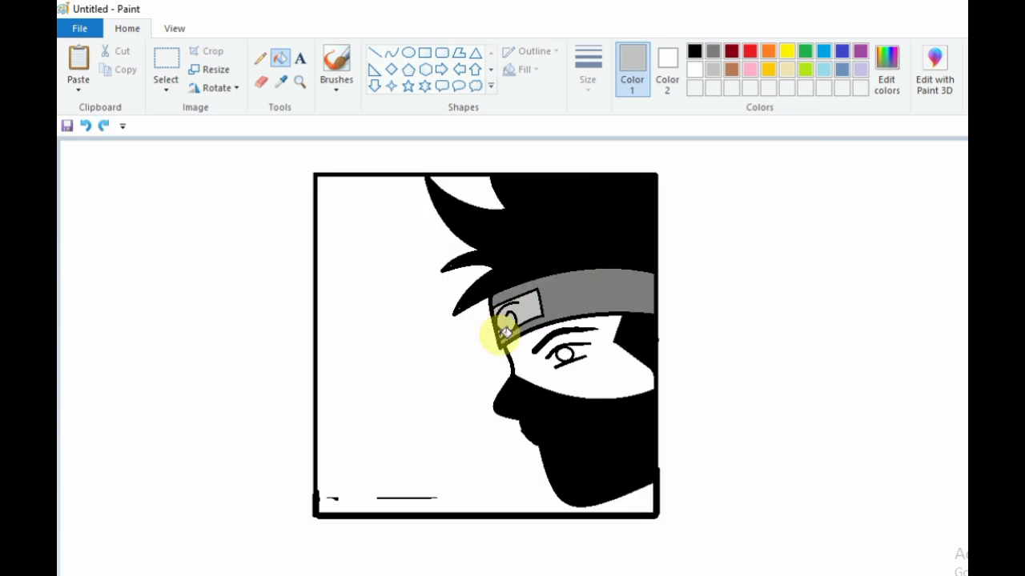
pyautogui.click(505, 328)
# - Mix a custom mustard-yellow skin colour, close the open corners of the eye with it, and fill the exposed face around the eye
pyautogui.click(260, 58)
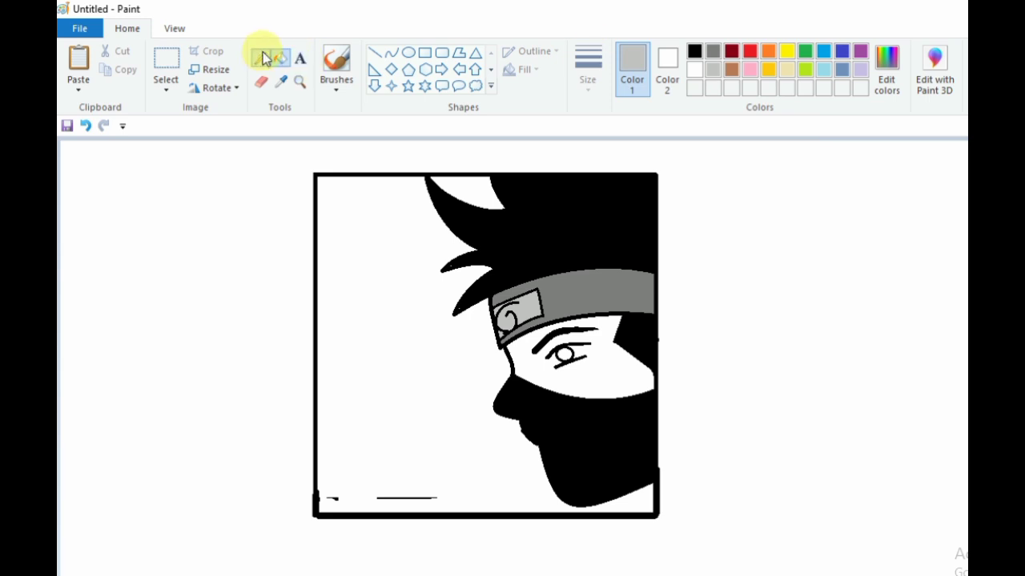
pyautogui.click(781, 70)
pyautogui.click(886, 68)
pyautogui.moveTo(804, 261)
pyautogui.mouseDown()
pyautogui.moveTo(805, 284)
pyautogui.moveTo(805, 272)
pyautogui.mouseUp()
pyautogui.click(473, 424)
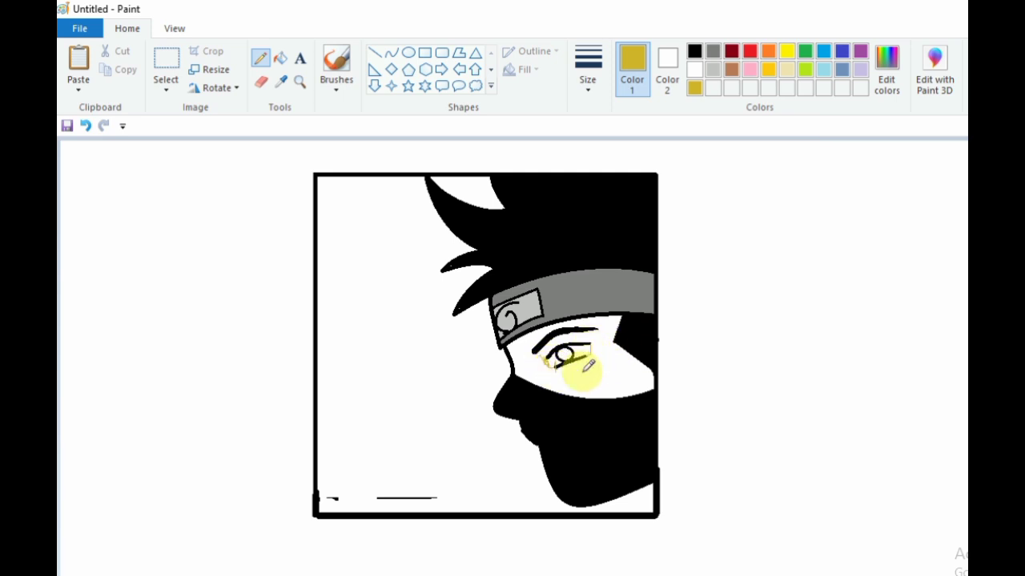
pyautogui.click(279, 58)
pyautogui.click(613, 362)
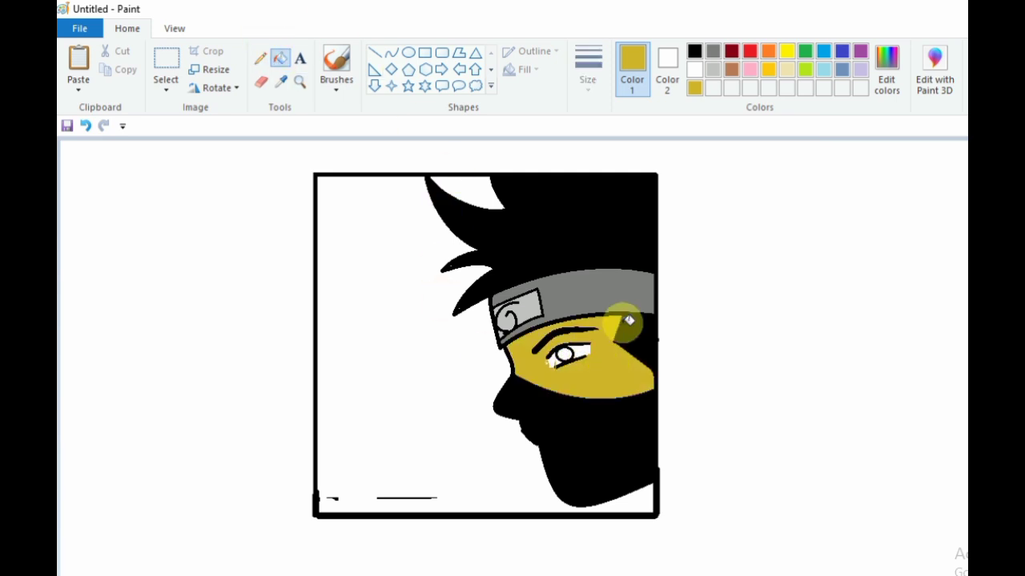
# - Fill the eye's iris with black, and set the Pencil to white with a new line size for the eye's details
pyautogui.click(694, 51)
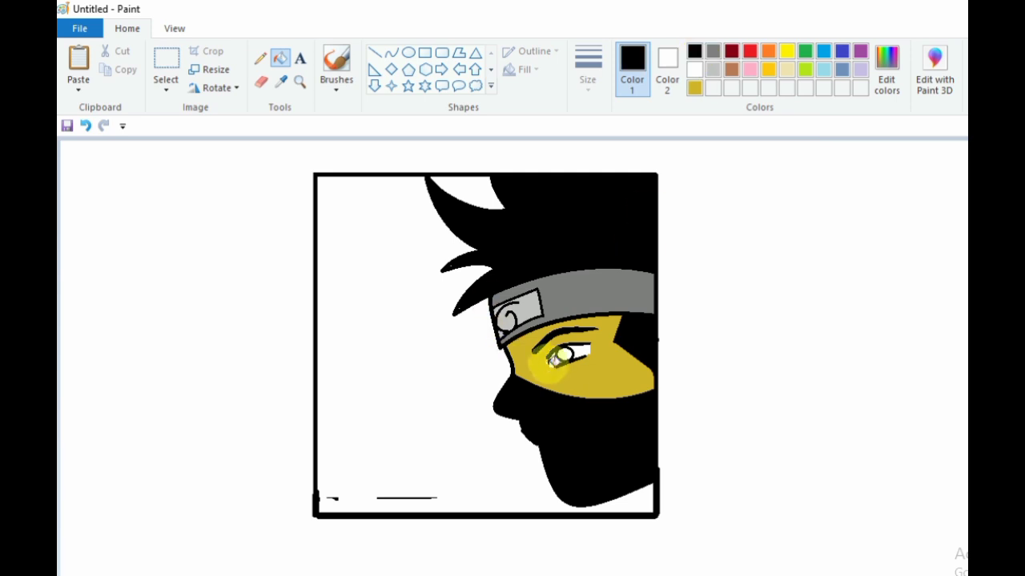
pyautogui.click(565, 353)
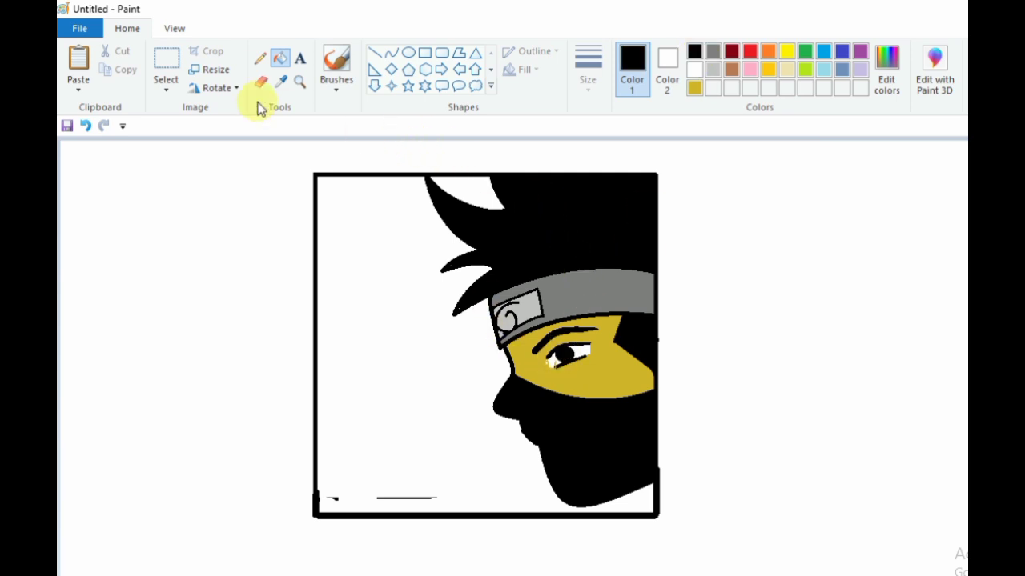
pyautogui.click(260, 57)
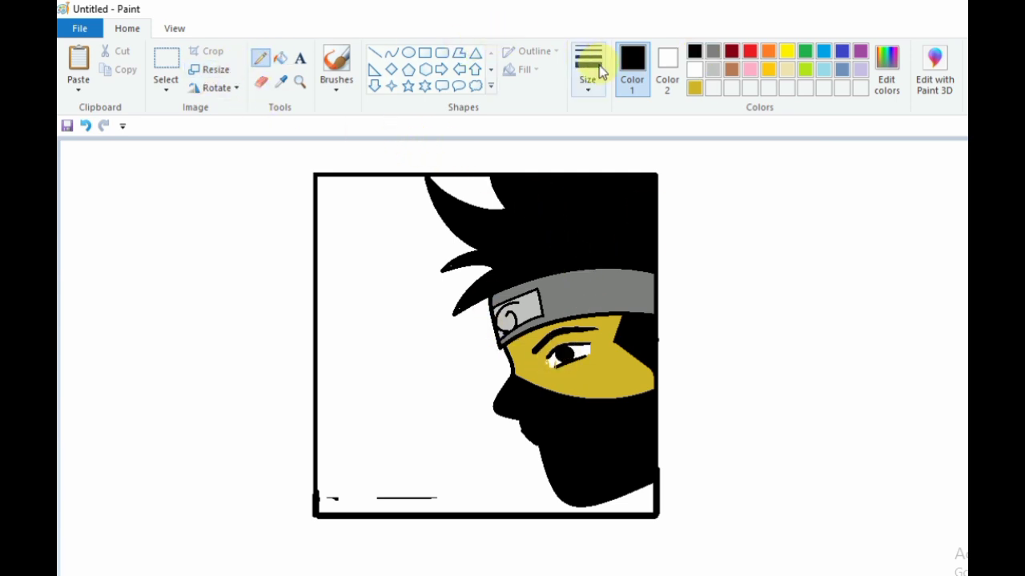
pyautogui.click(587, 68)
pyautogui.click(577, 186)
pyautogui.click(694, 71)
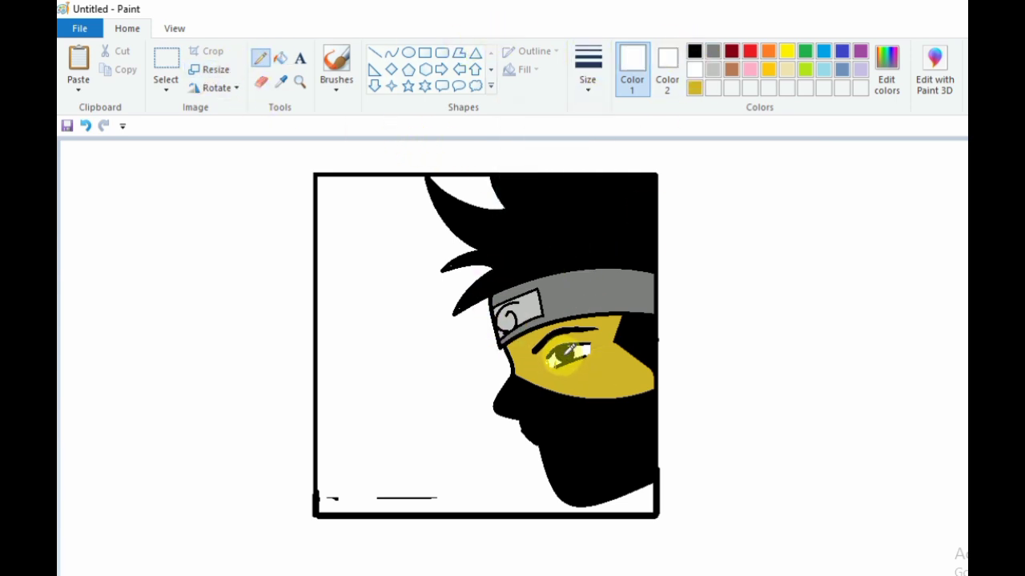